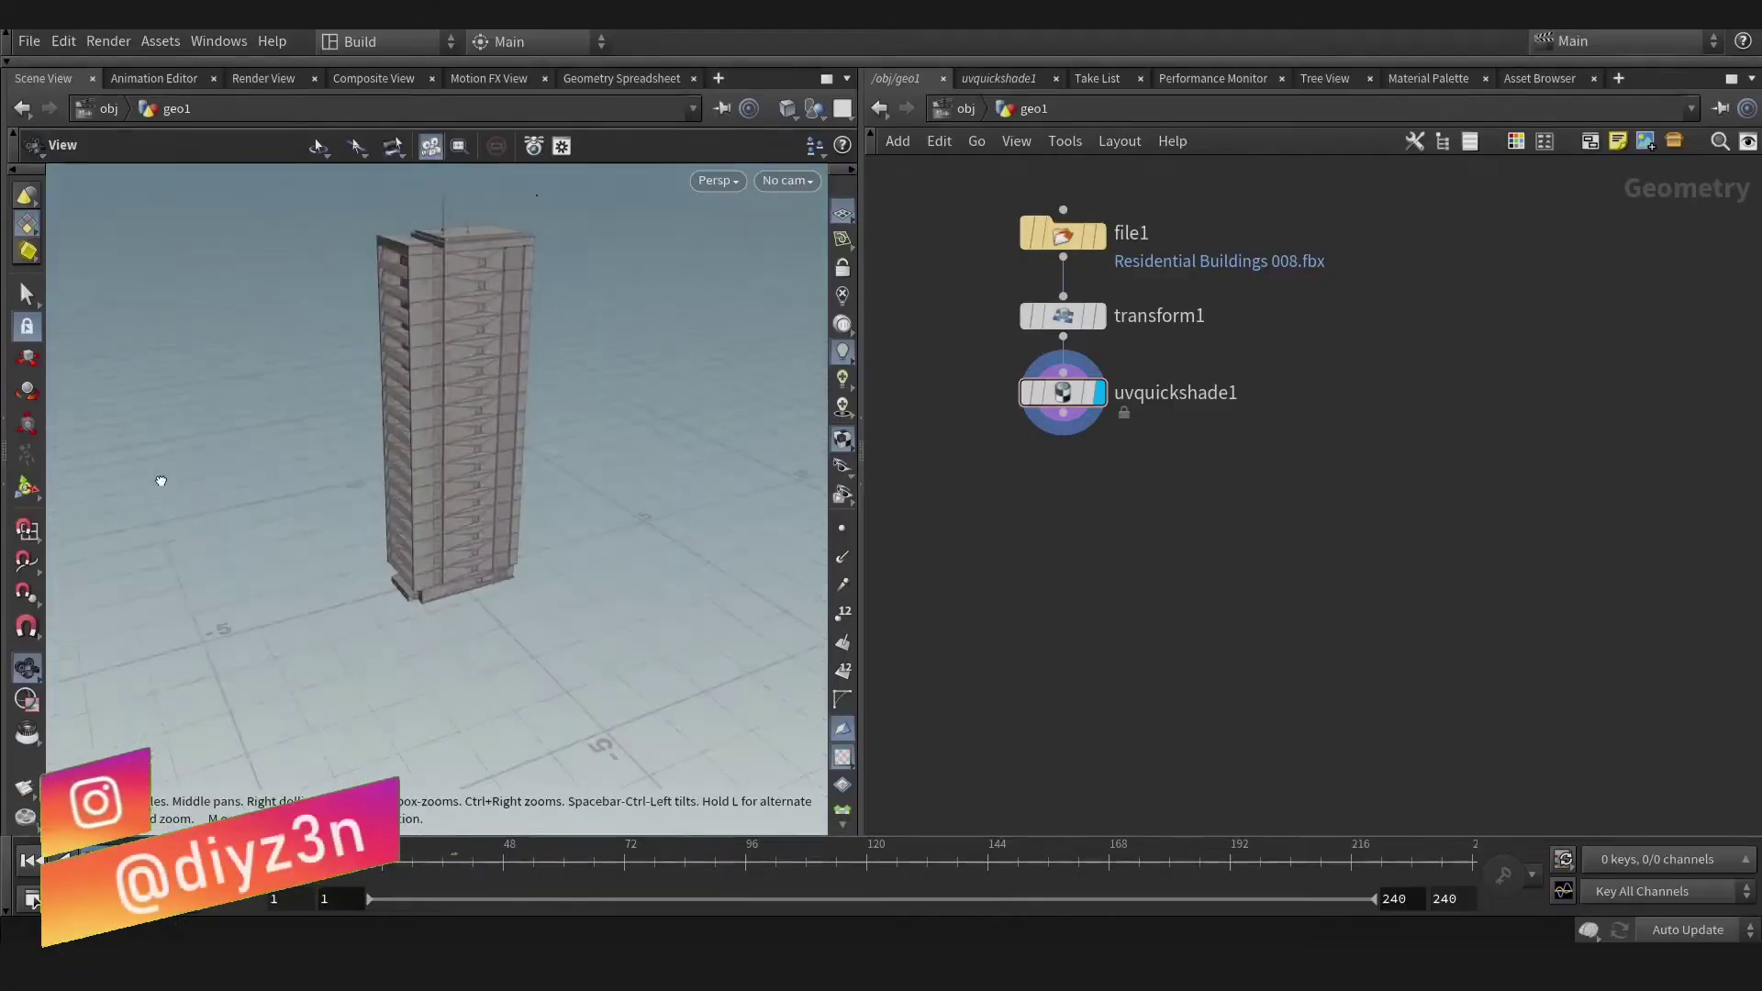
- Orbit in close to inspect the building's DZN66 texture and bring up the viewport display options
left_click_drag(161, 480, 425, 382)
scroll(716, 343, "up", 5)
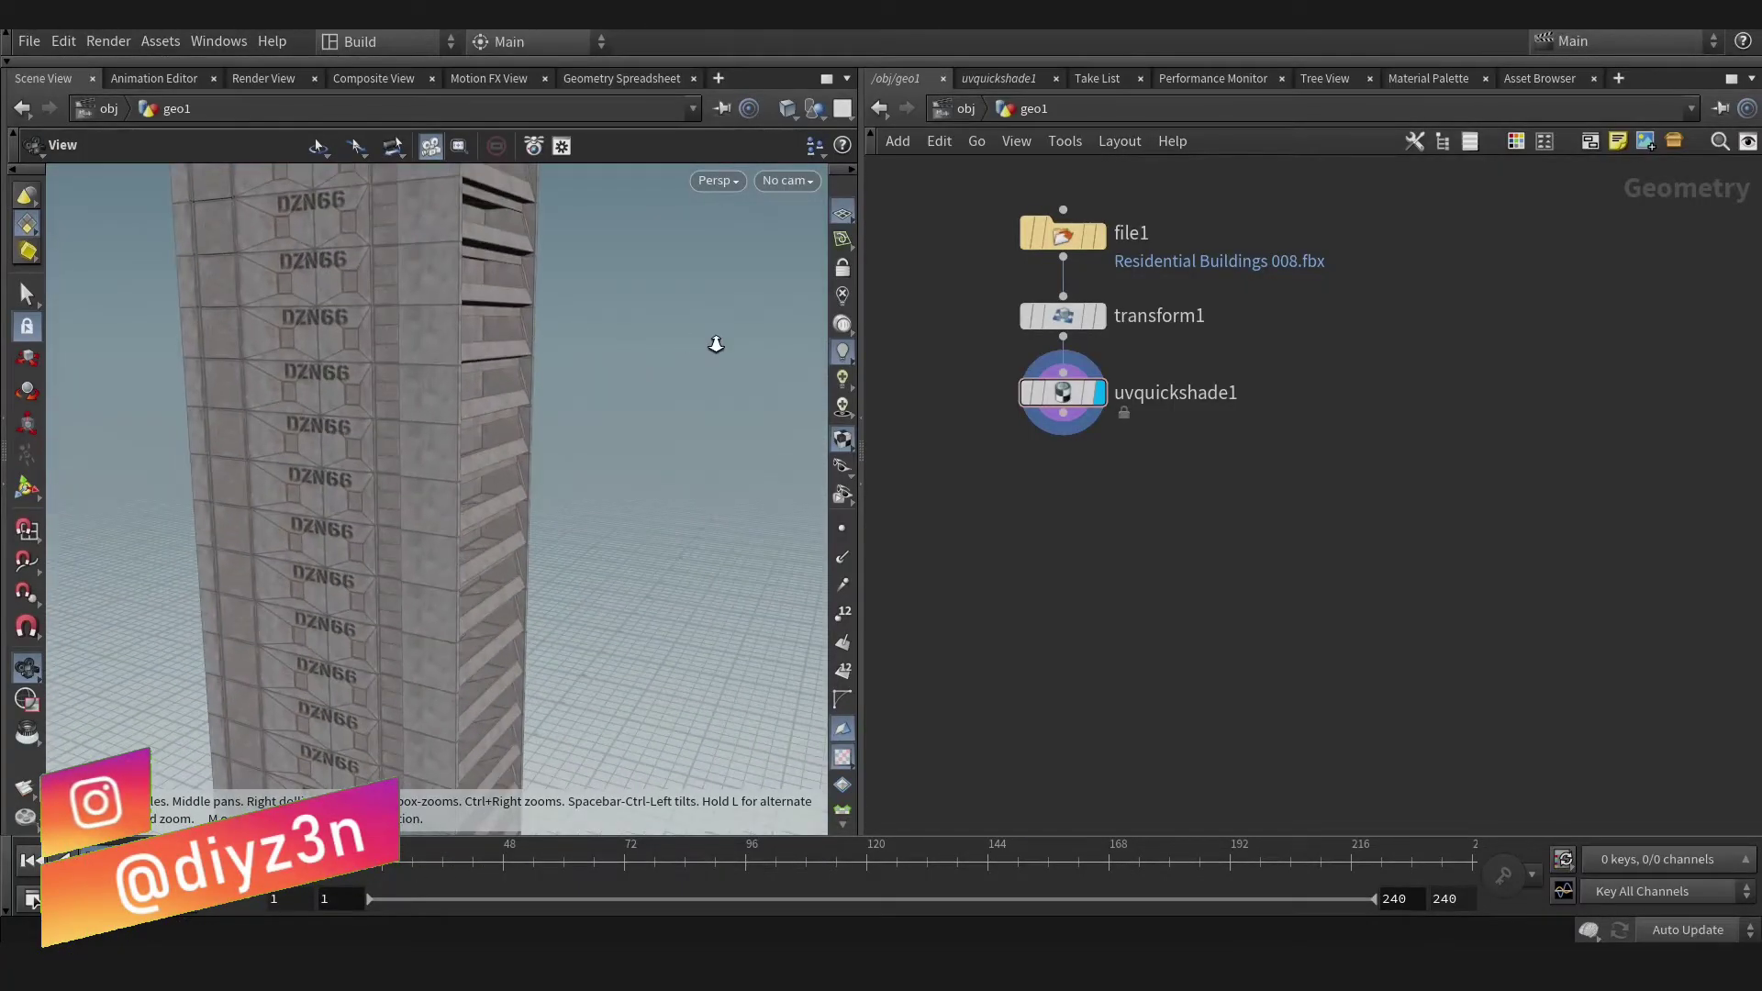
scroll(715, 342, "down", 5)
right_click(460, 491)
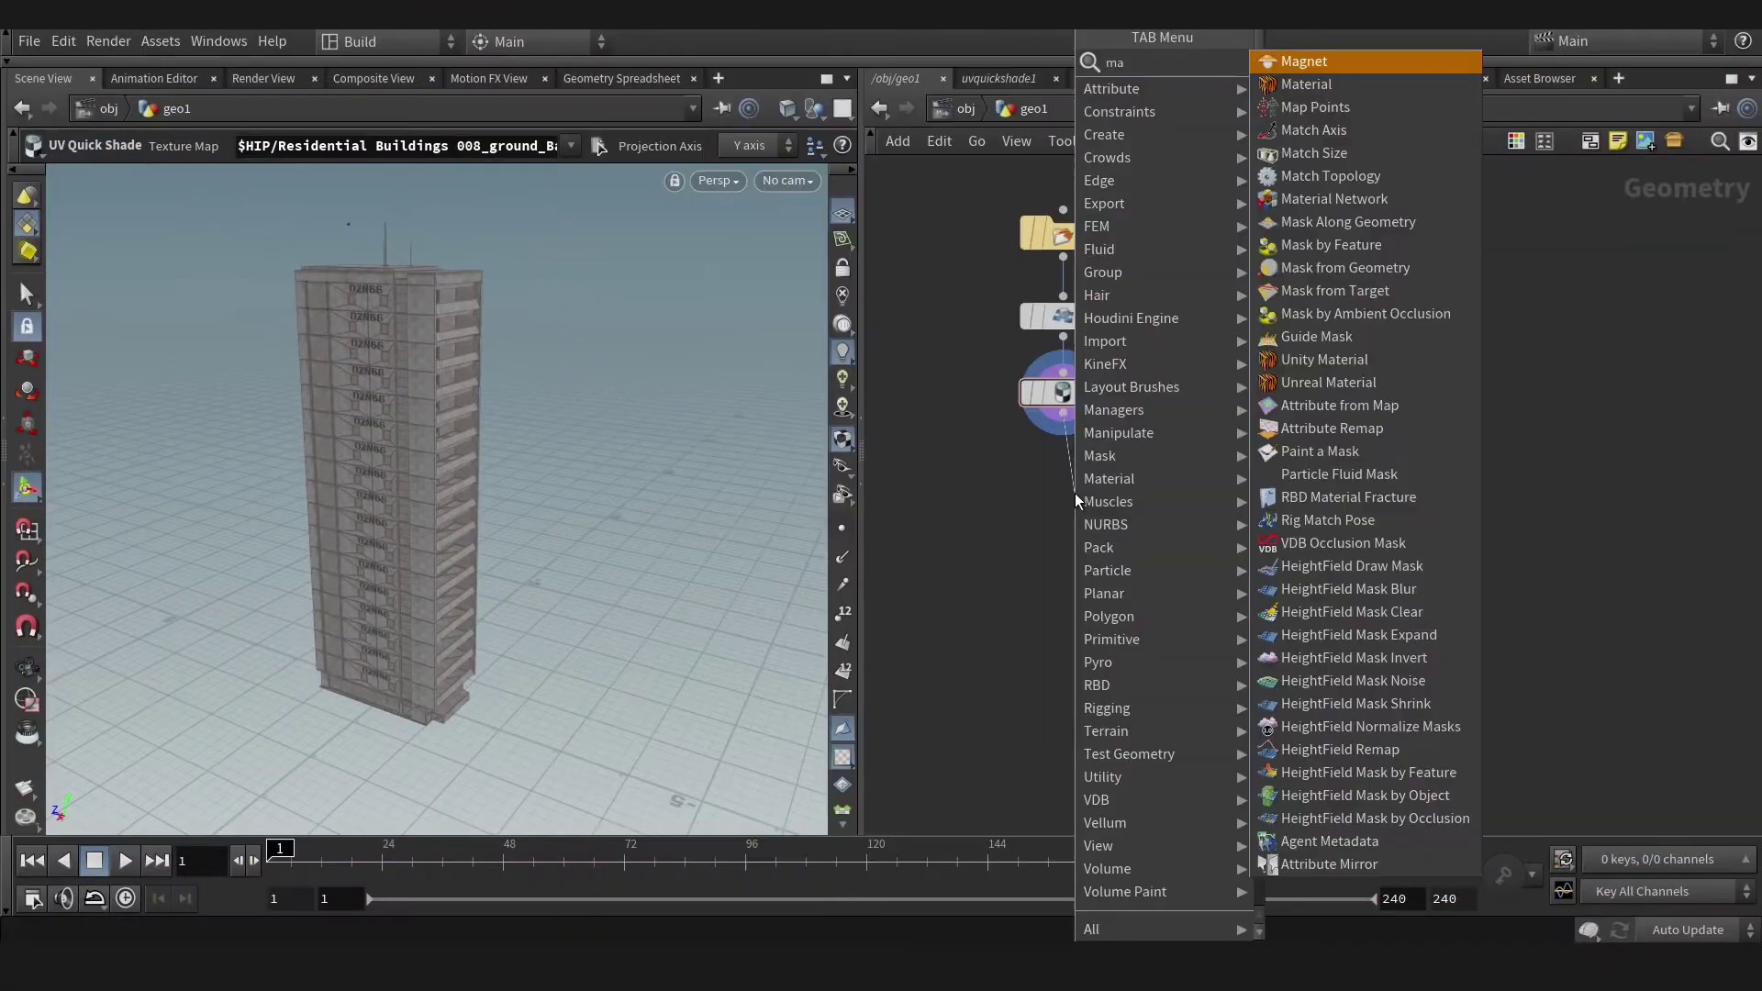
type("terial")
- Create an RBD Material Fracture node below uvquickshade1, display it, and show its parameters
key("Down")
key("Down")
key("Down")
key("Down")
key("Return")
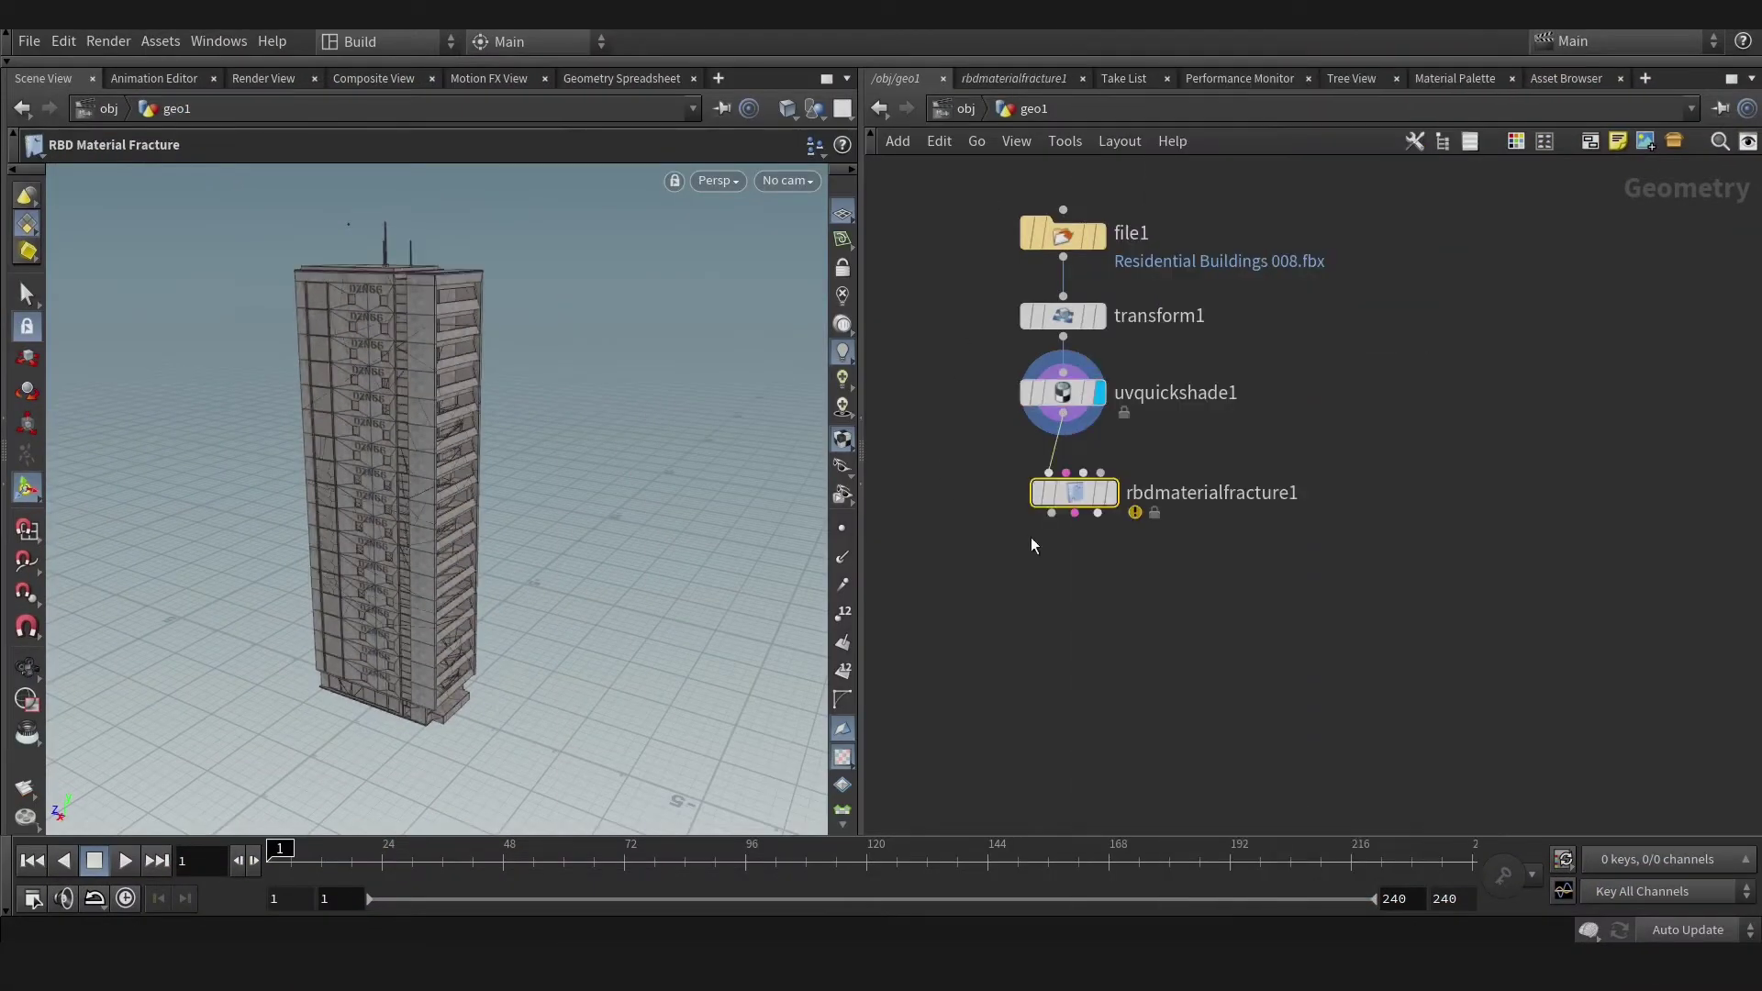
left_click(1109, 493)
left_click_drag(1076, 495, 1050, 506)
key("p")
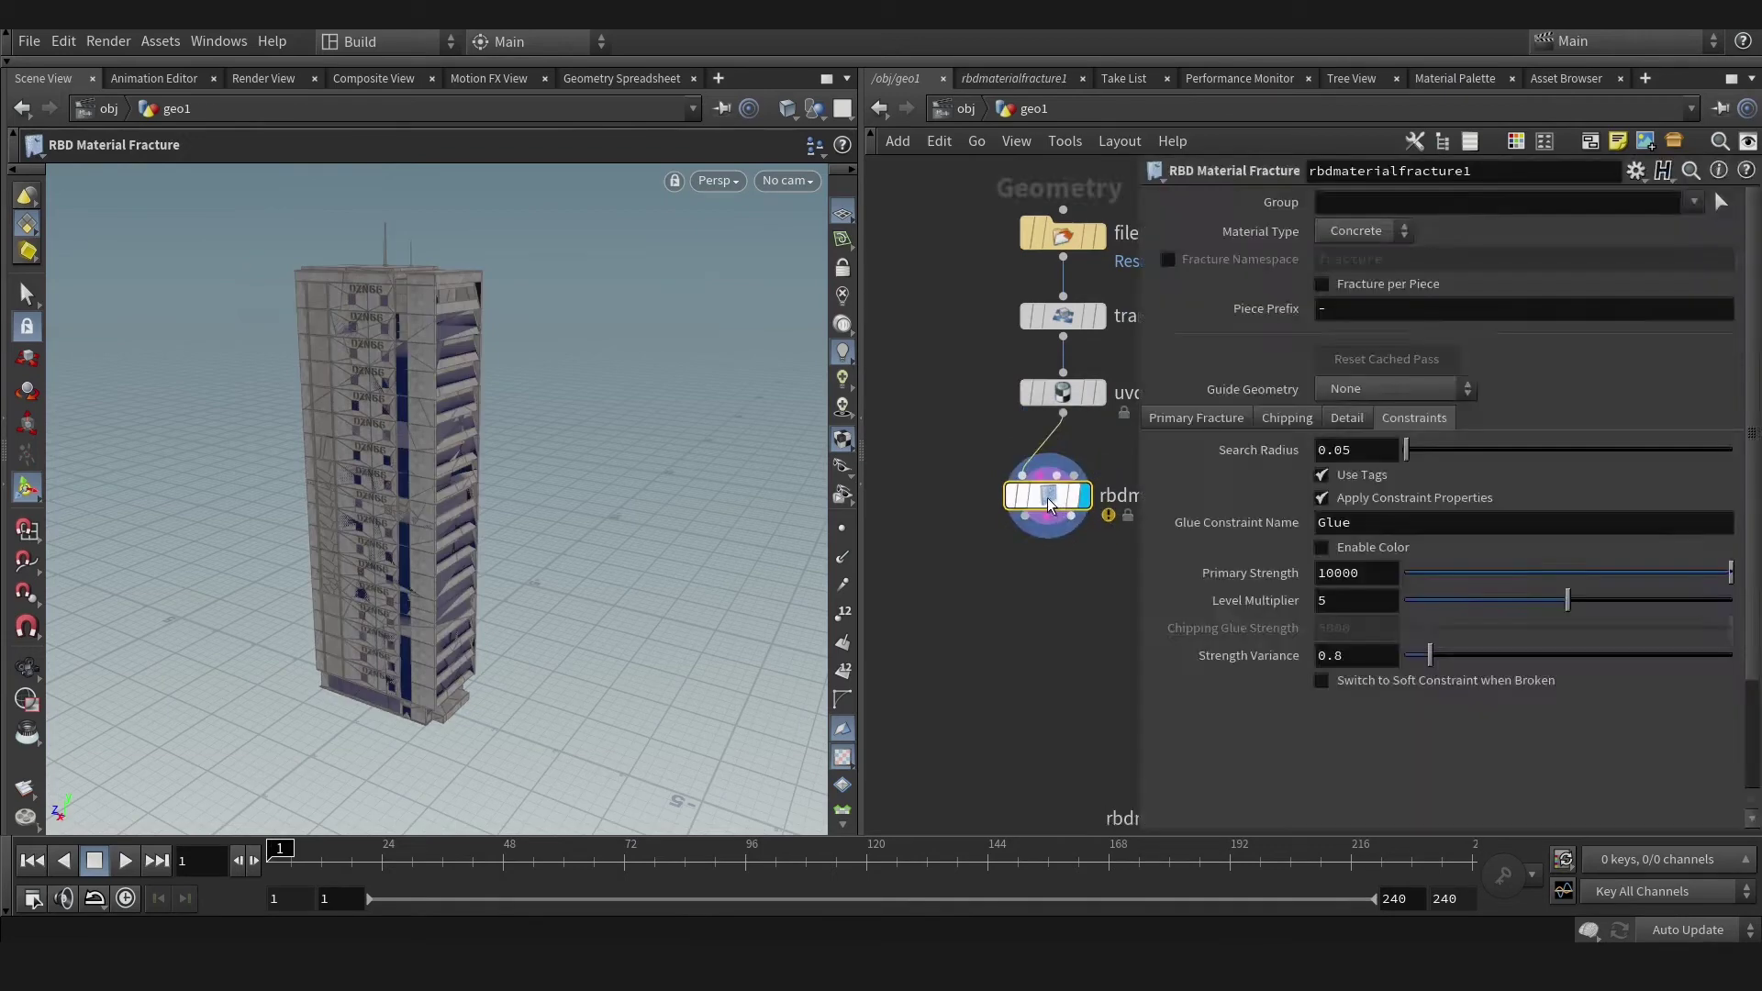
scroll(606, 362, "up", 5)
scroll(606, 363, "up", 3)
- Switch the viewport to the UV layout to check the UV Quick Shade texture
left_click(719, 181)
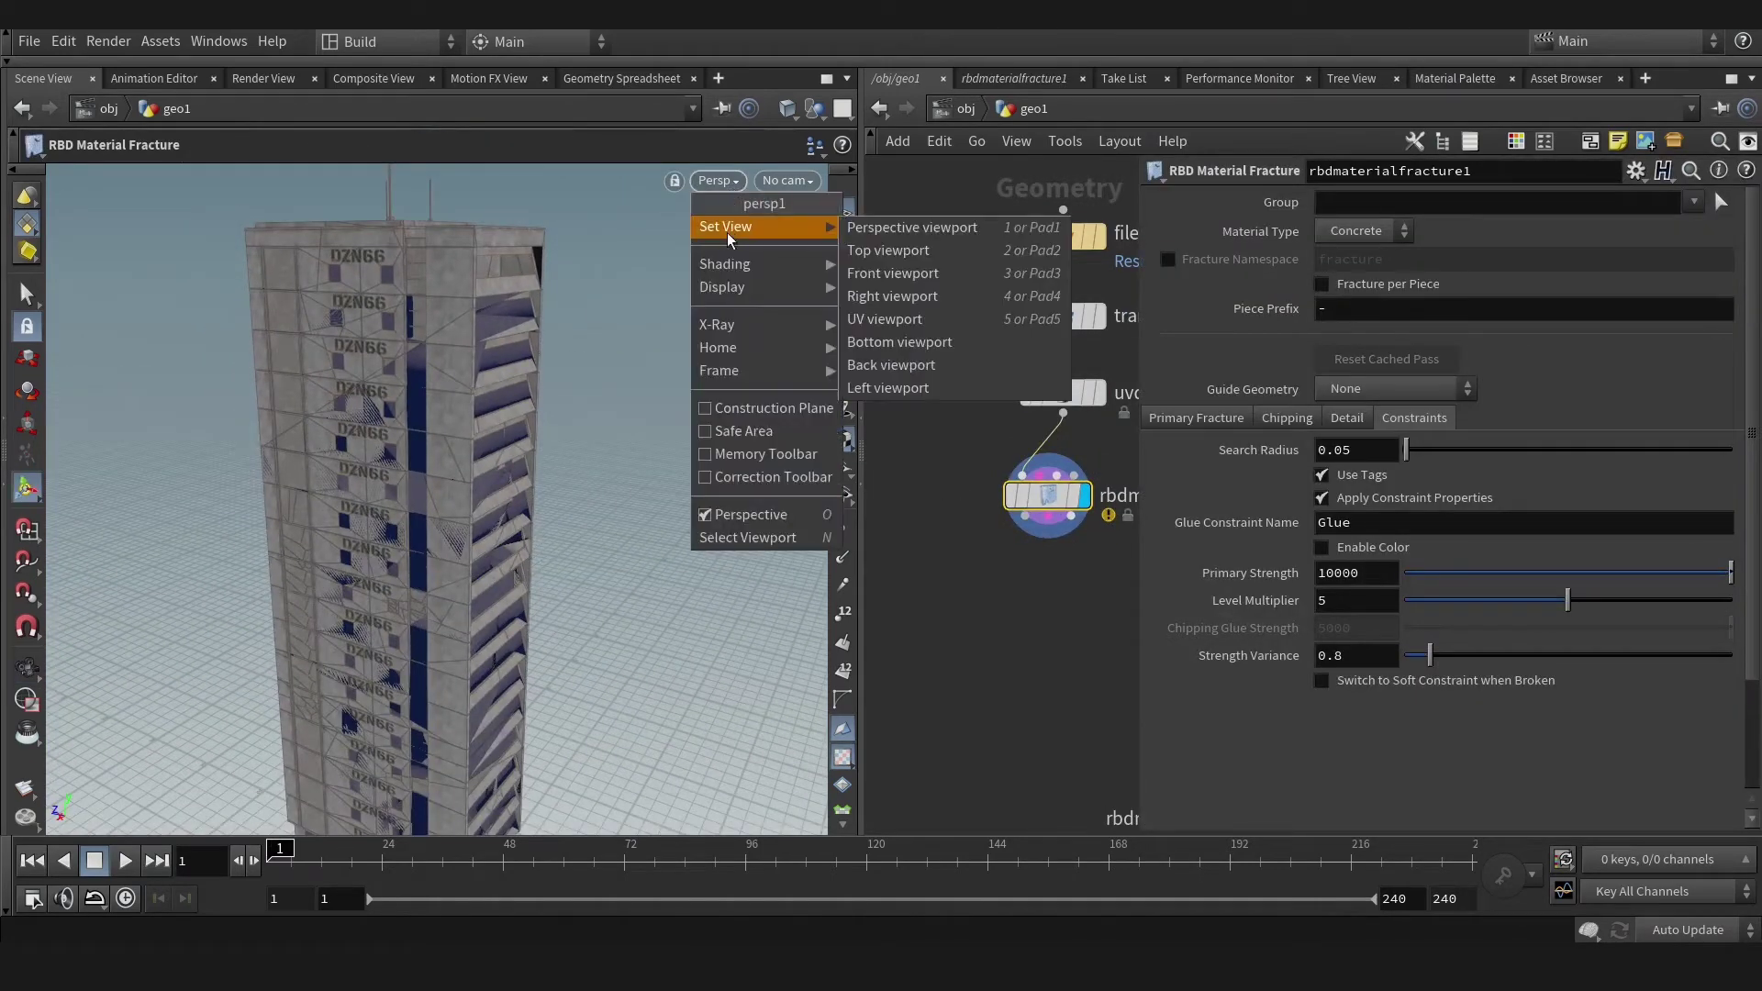
left_click(888, 318)
left_click(1074, 394)
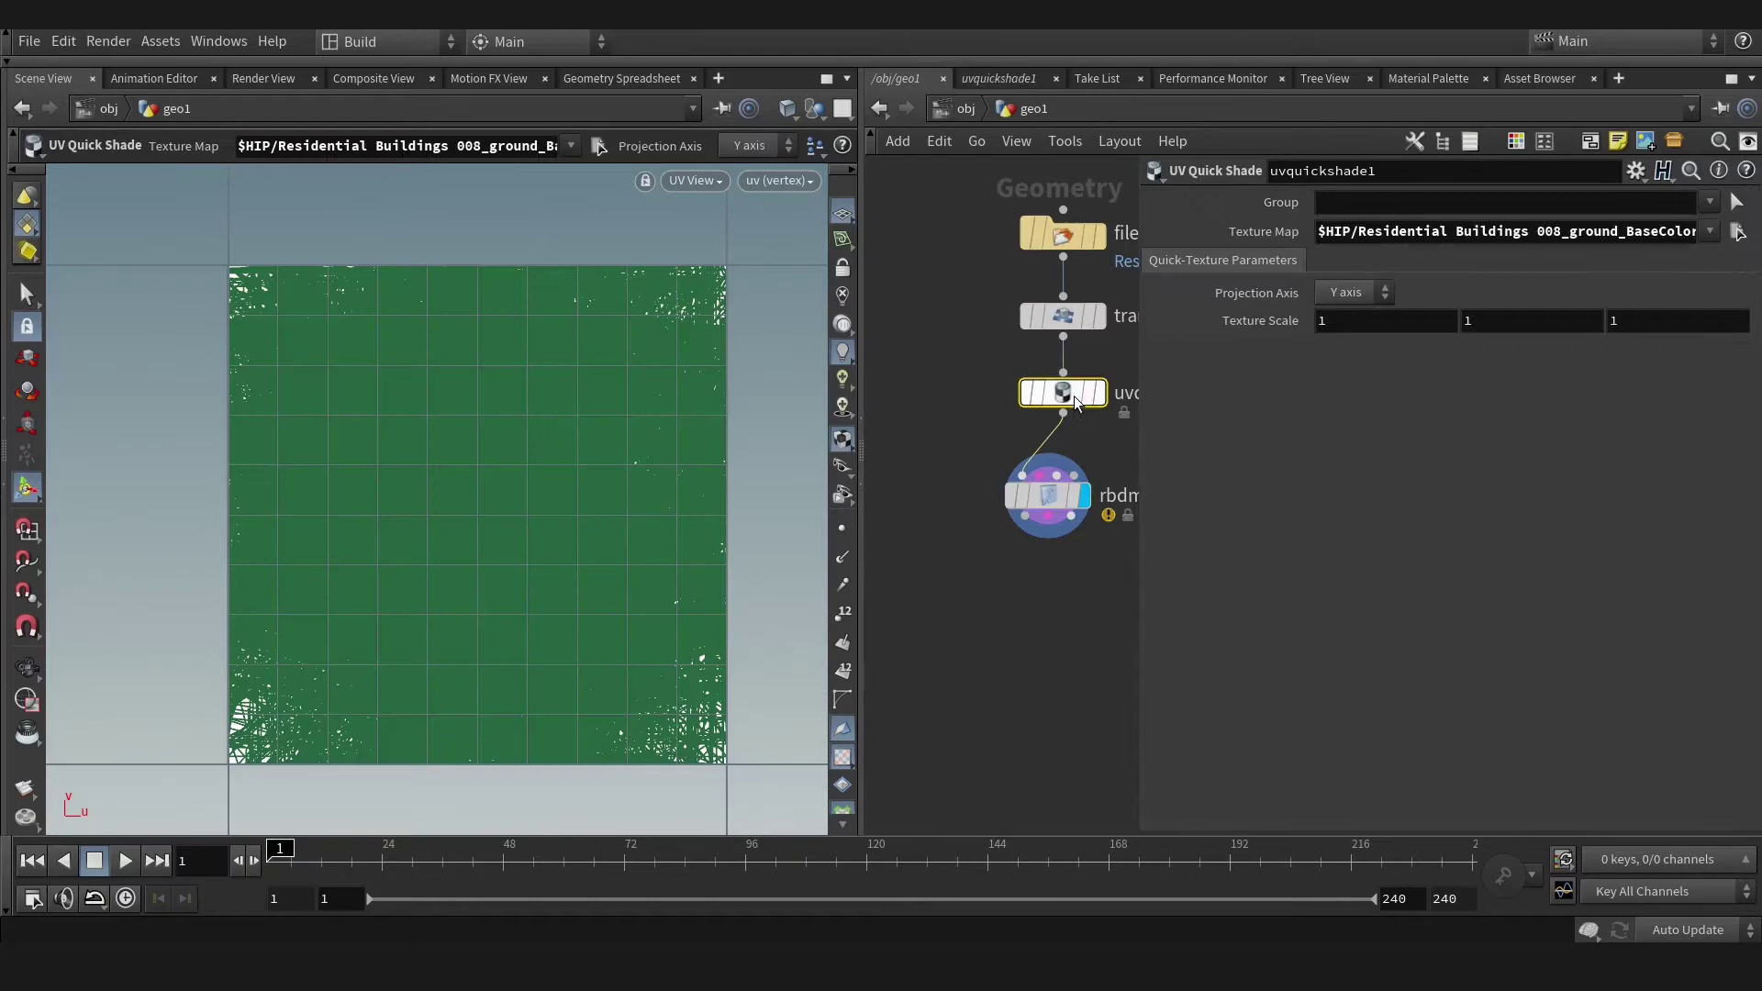
right_click(416, 484)
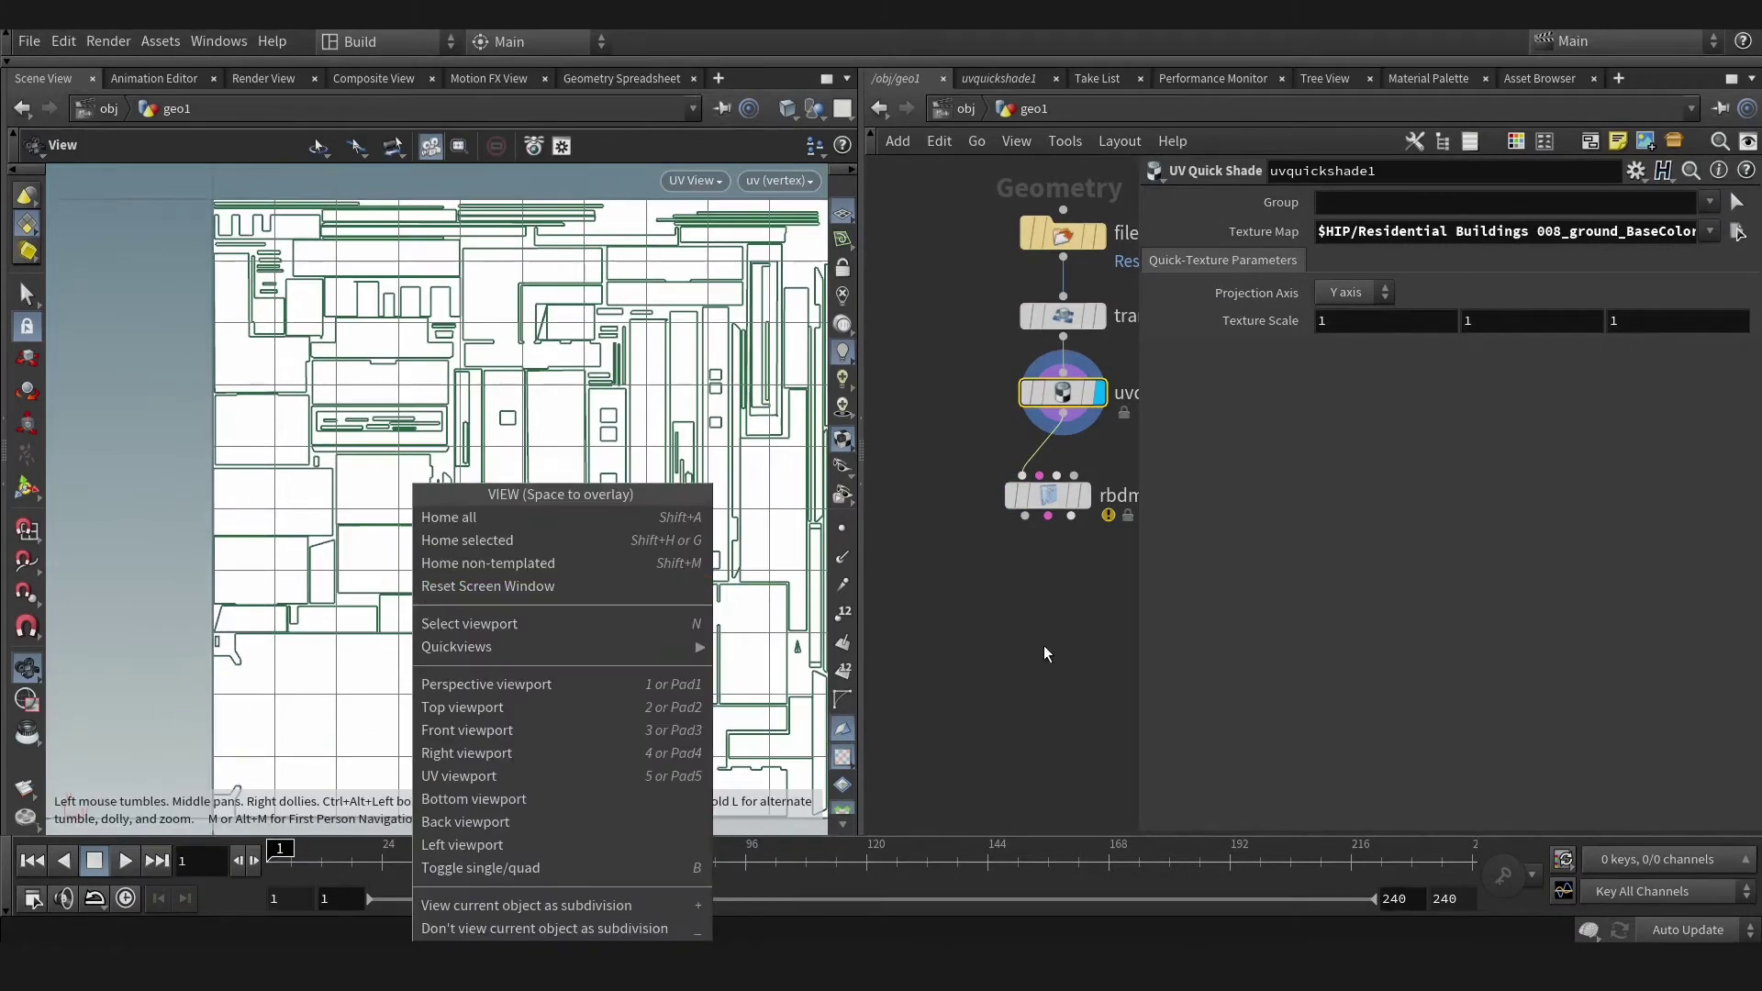
key("Escape")
- Redisplay the fracture node and return to a perspective view orbiting the fractured building
left_click(1098, 495)
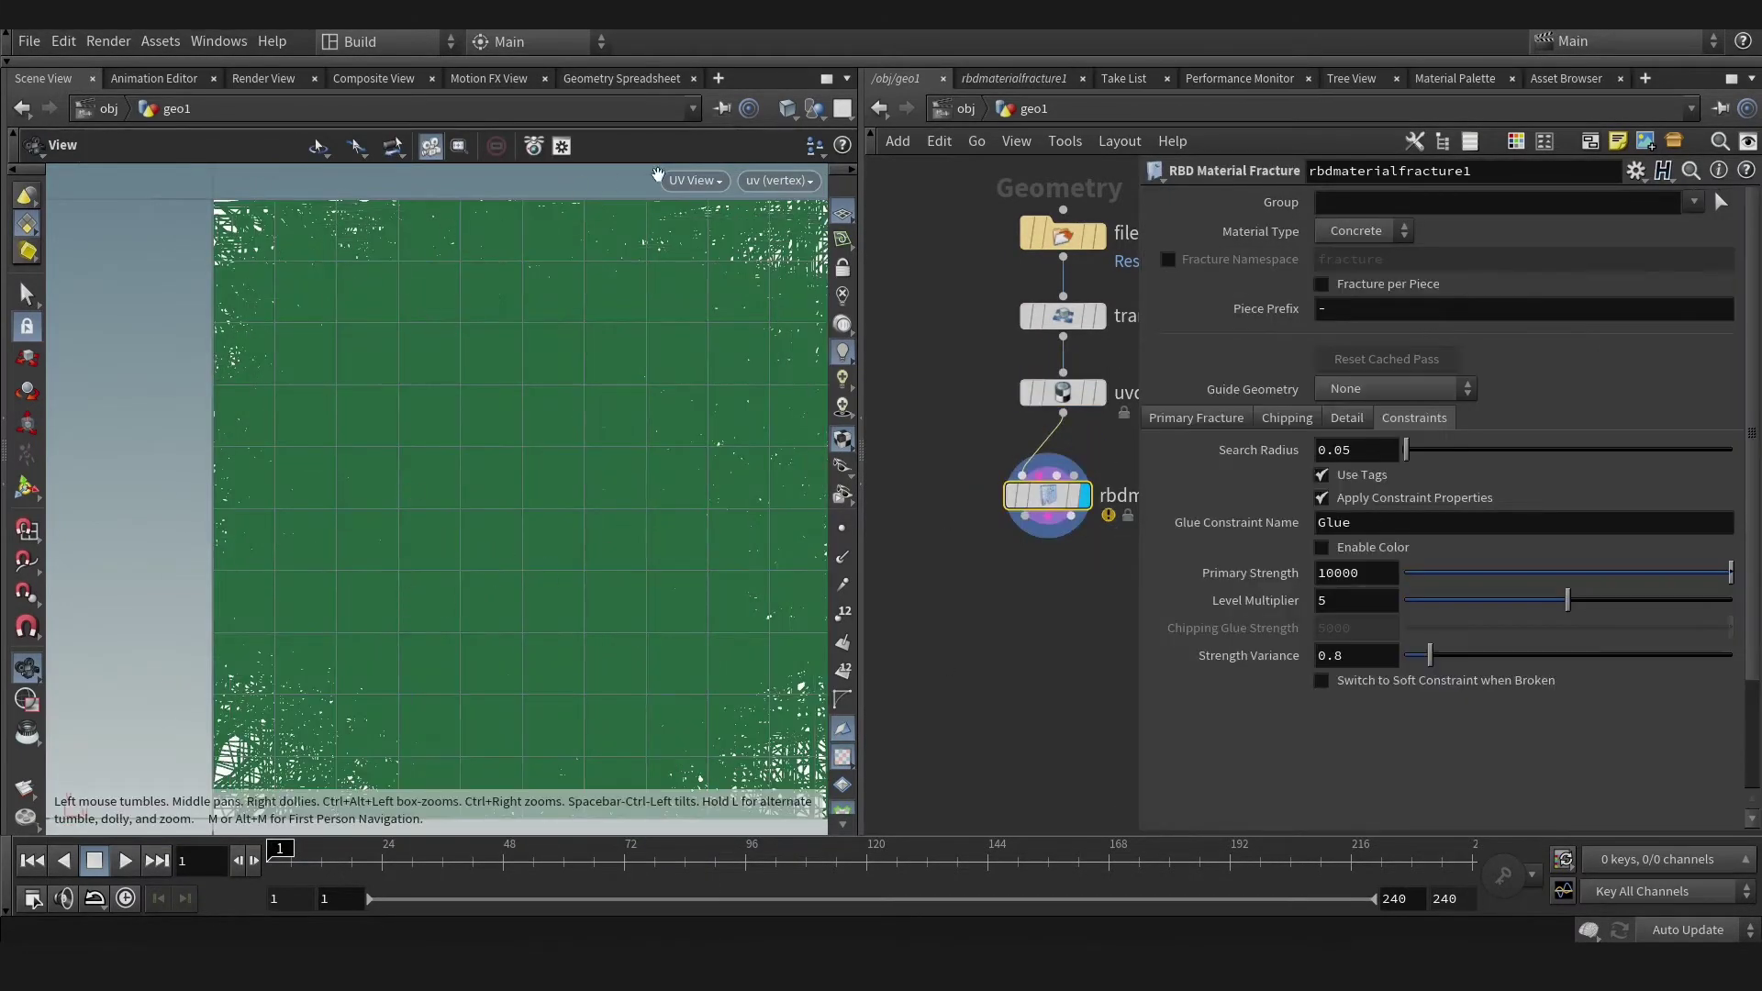
left_click(693, 181)
left_click(909, 230)
mouse_move(618, 295)
left_mouse_down()
mouse_move(290, 473)
mouse_move(675, 432)
left_mouse_up()
- Set the fracture's Material Type to Custom and view its primary fracture settings
key("Return")
left_click(1360, 230)
left_click(1348, 317)
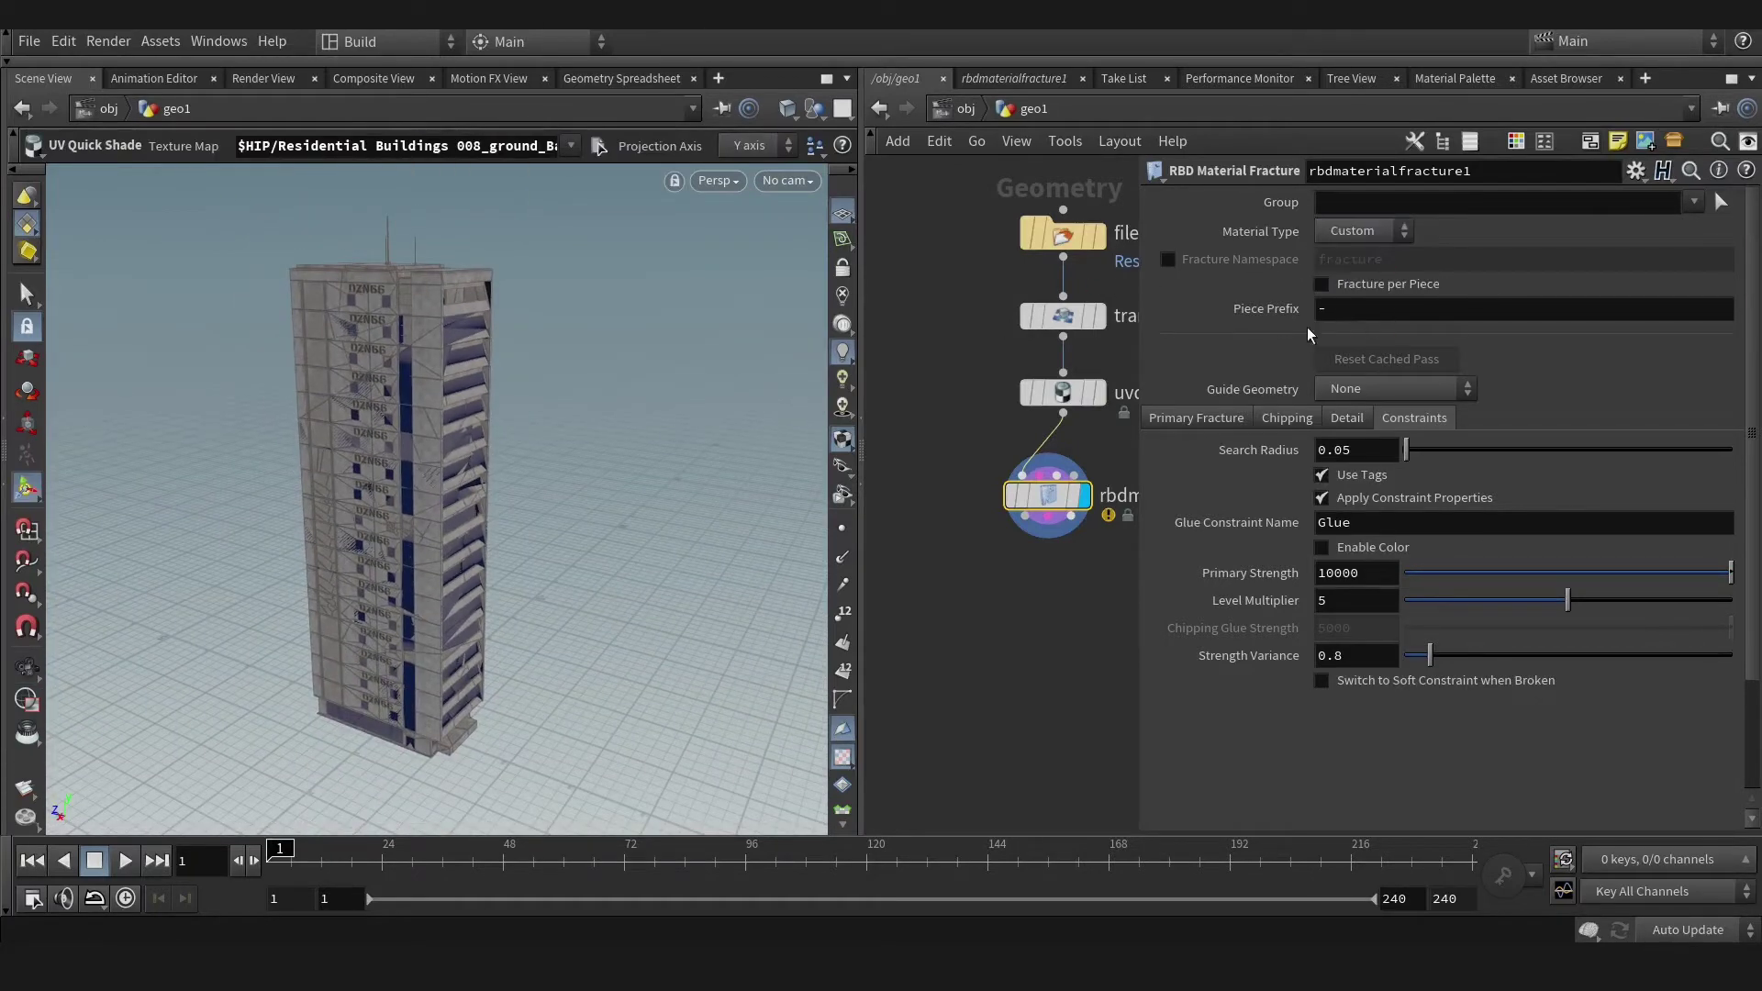
left_click(1173, 419)
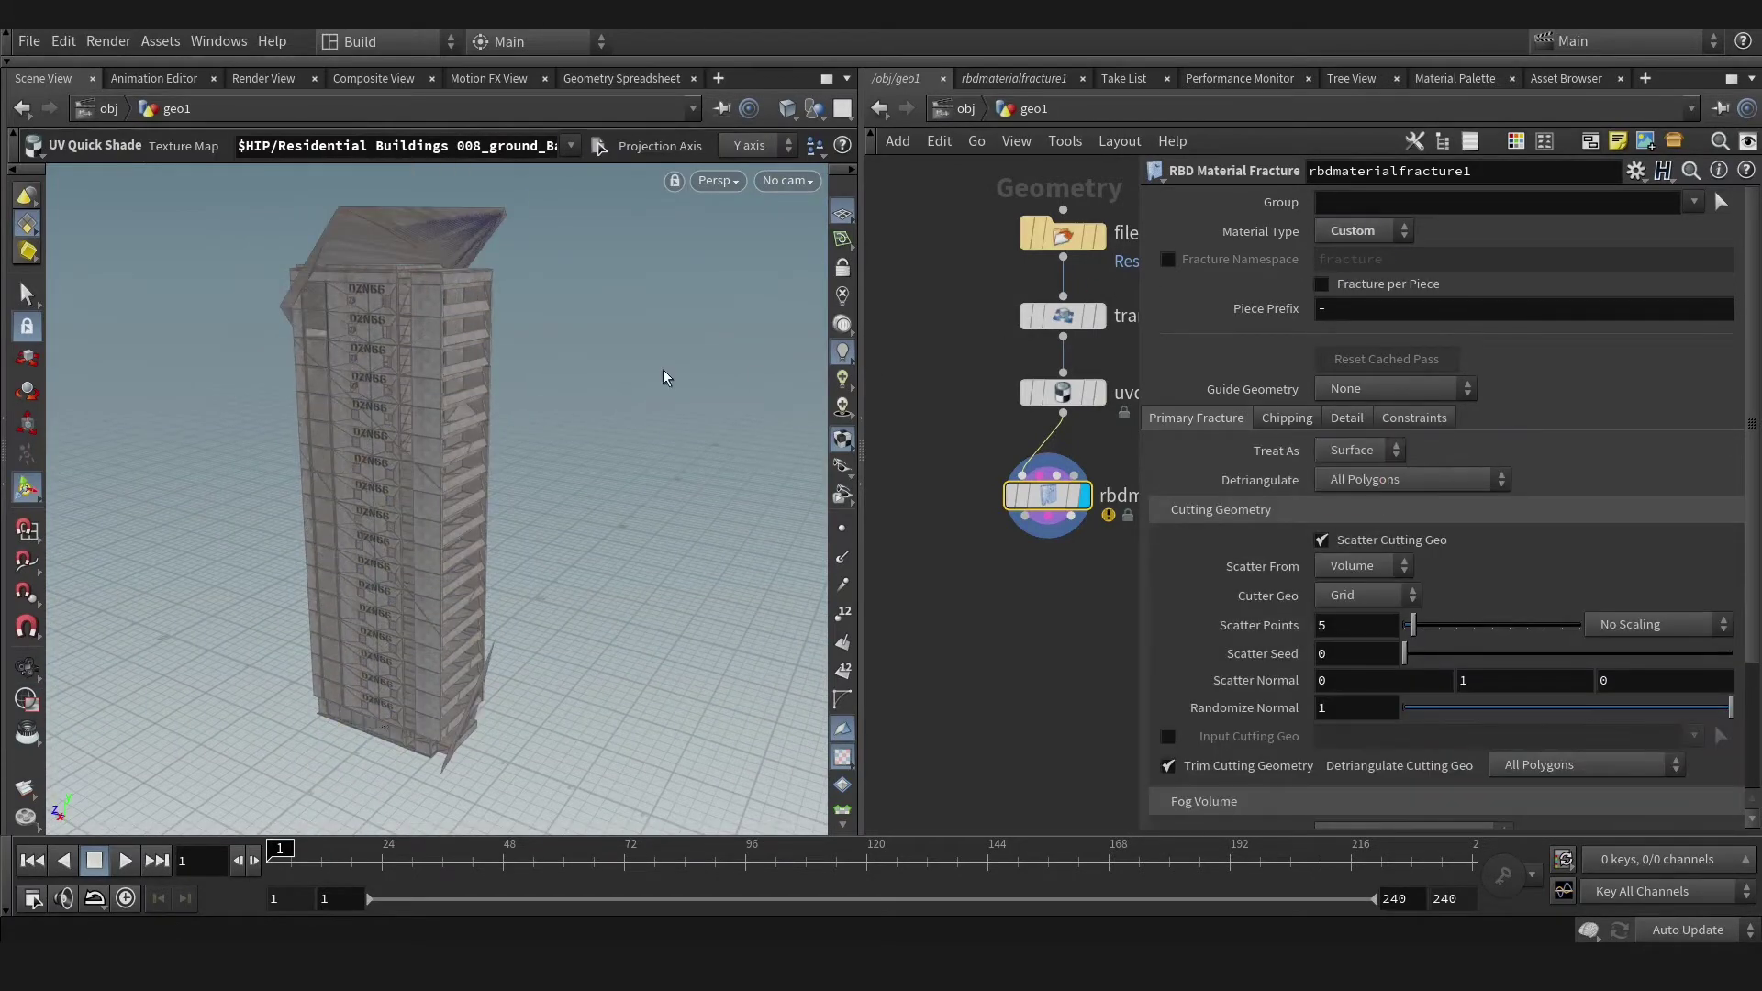
- Show the constraint network as guide geometry and set Primary Strength to 1
middle_click_drag(1003, 616, 983, 542)
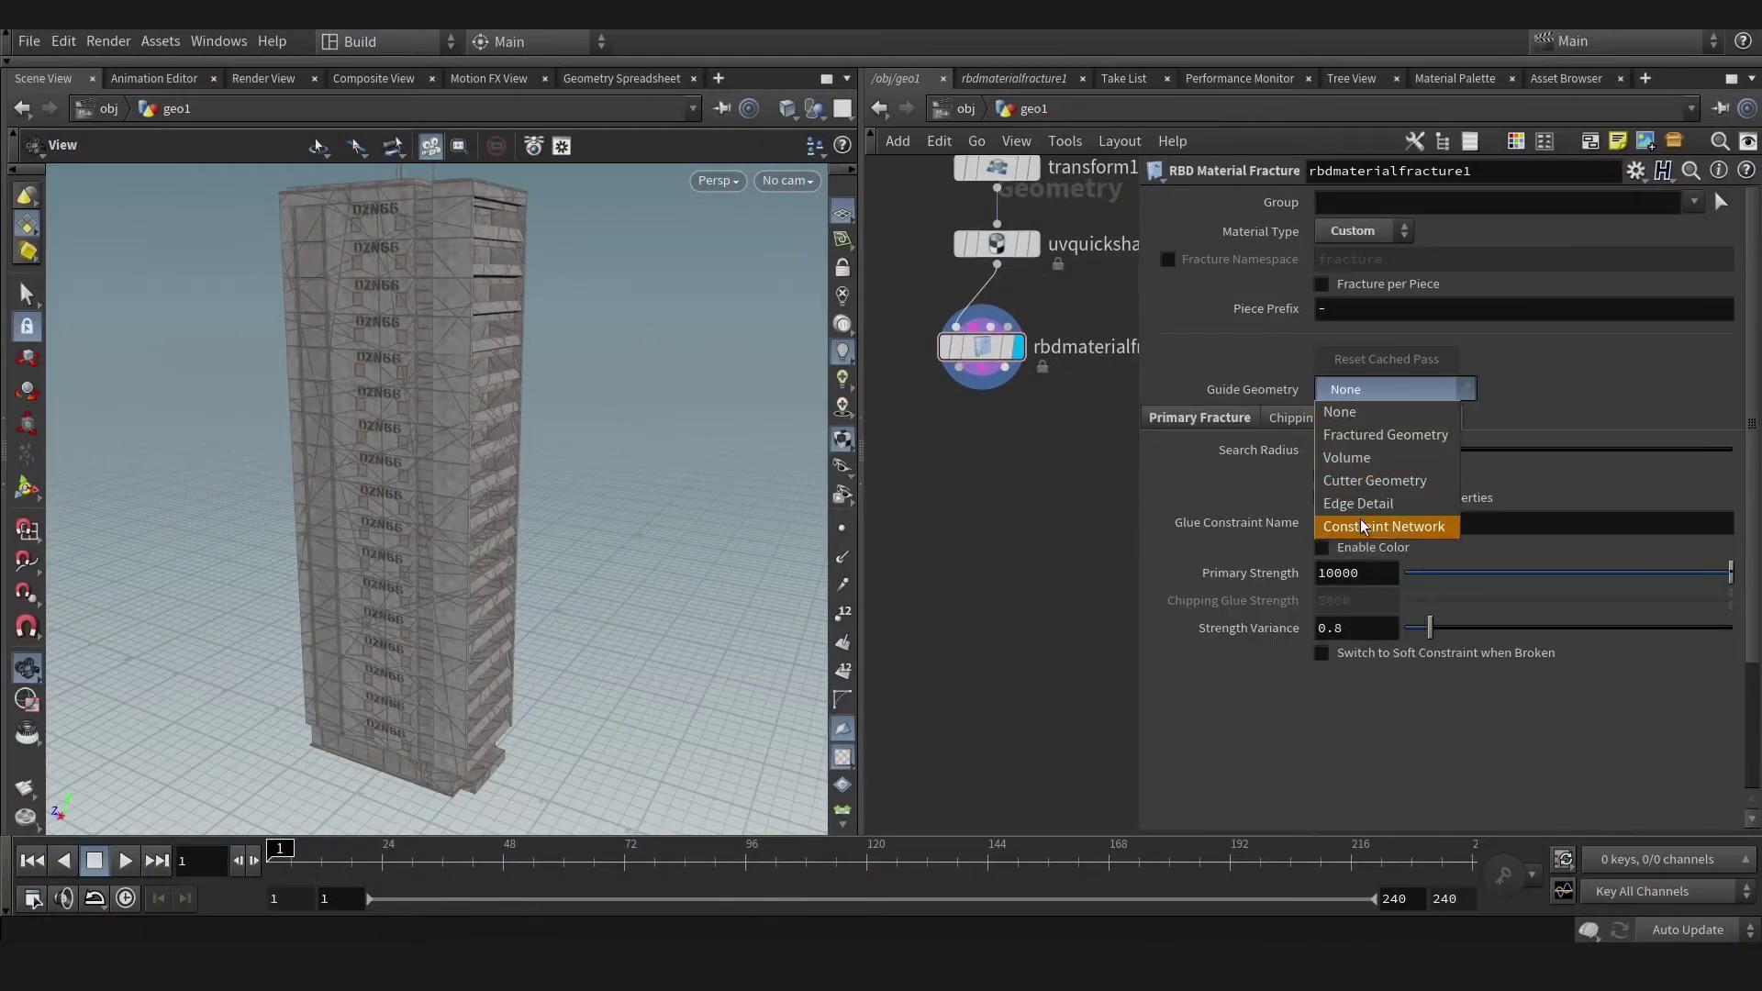
left_click(1360, 524)
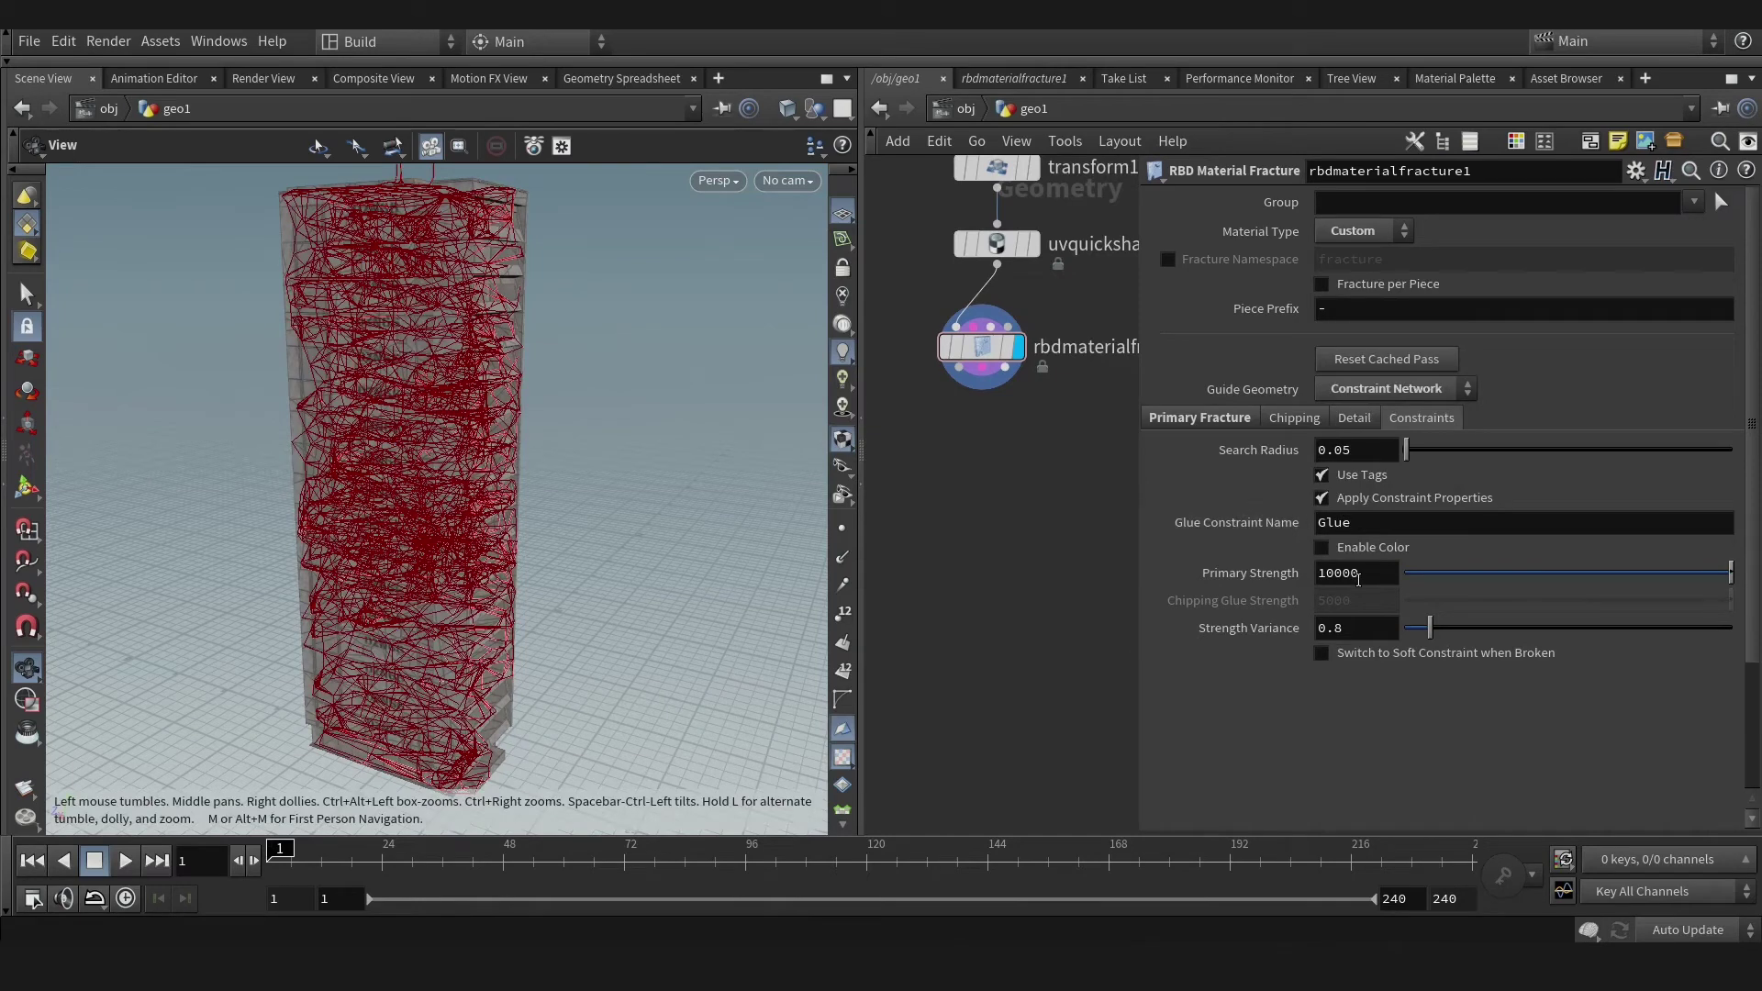
left_click(1358, 573)
type("1")
key("Return")
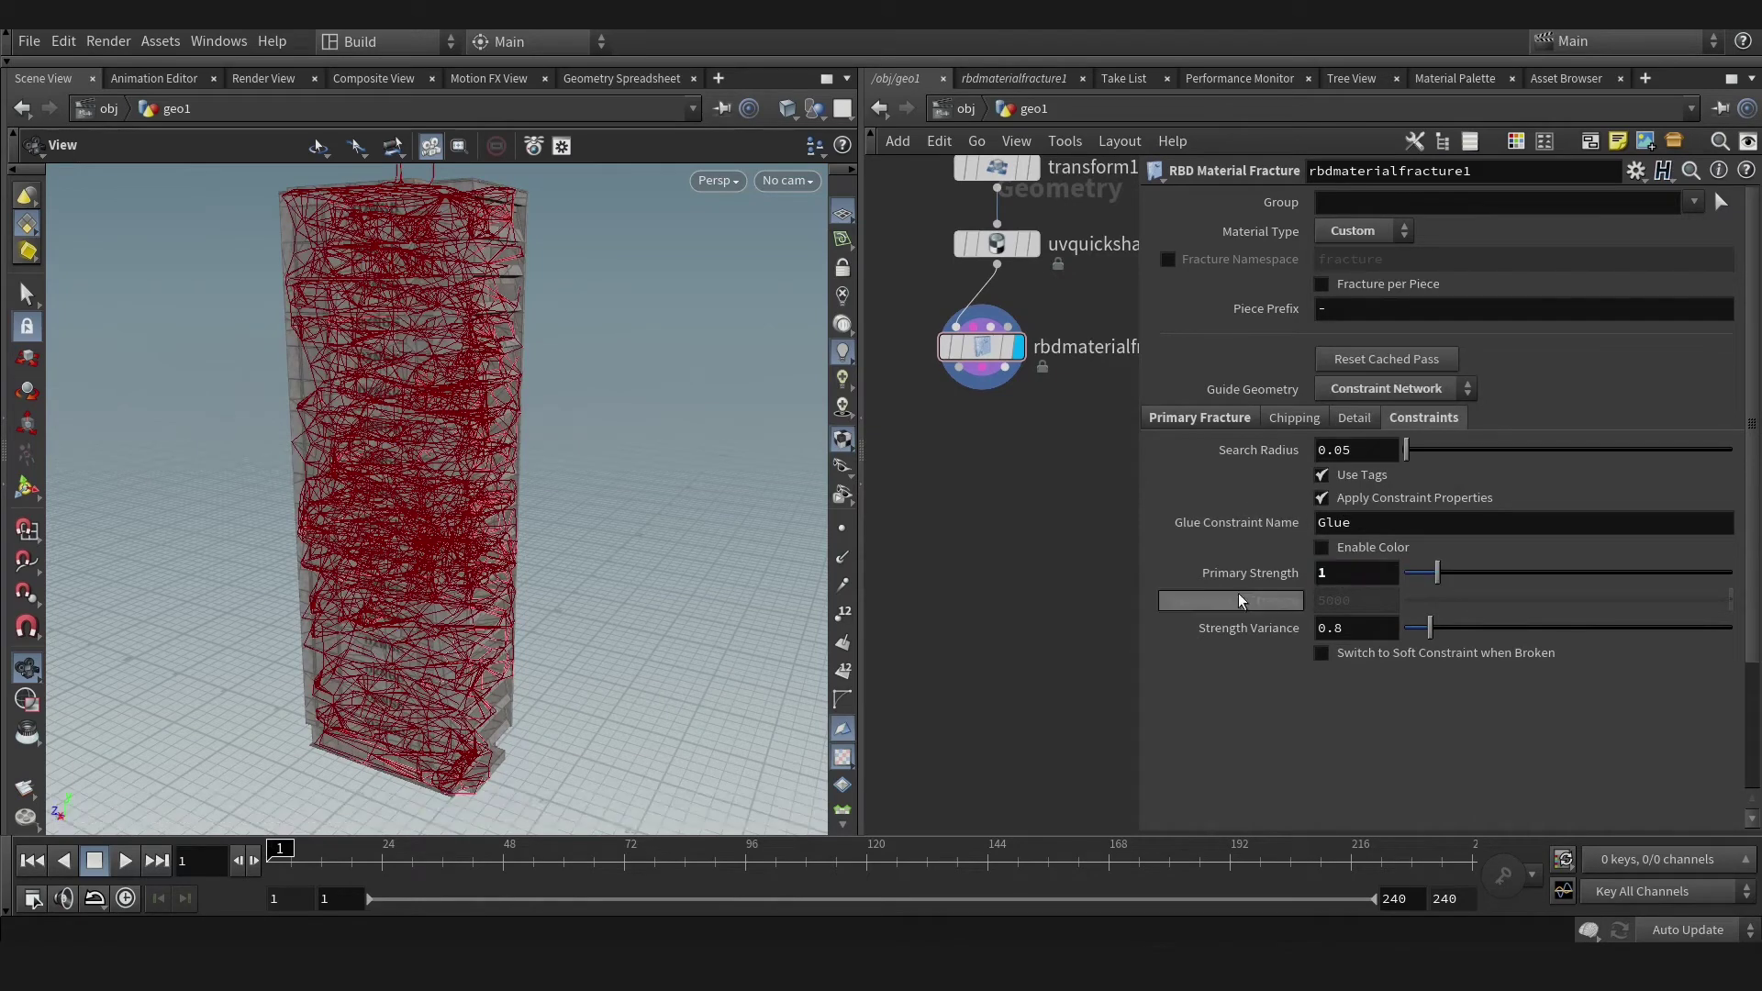
- Add an RBD Bullet Solver node fed by rbdmaterialfracture1
key("Tab")
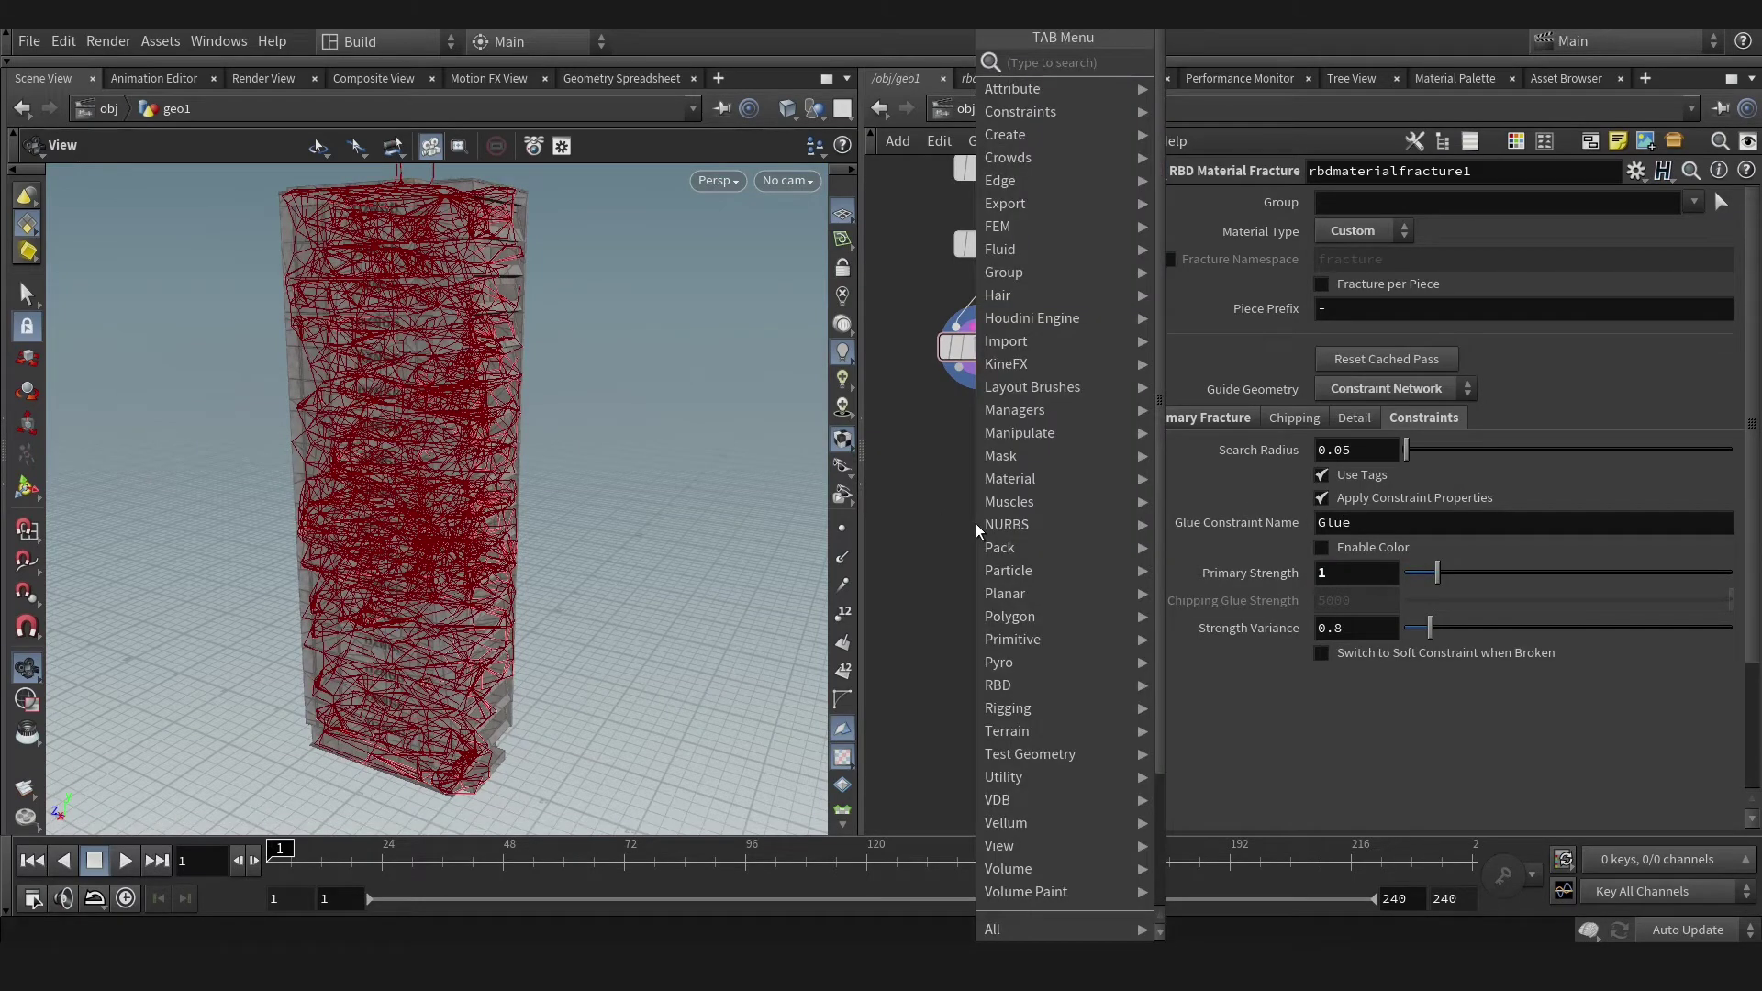
type("b")
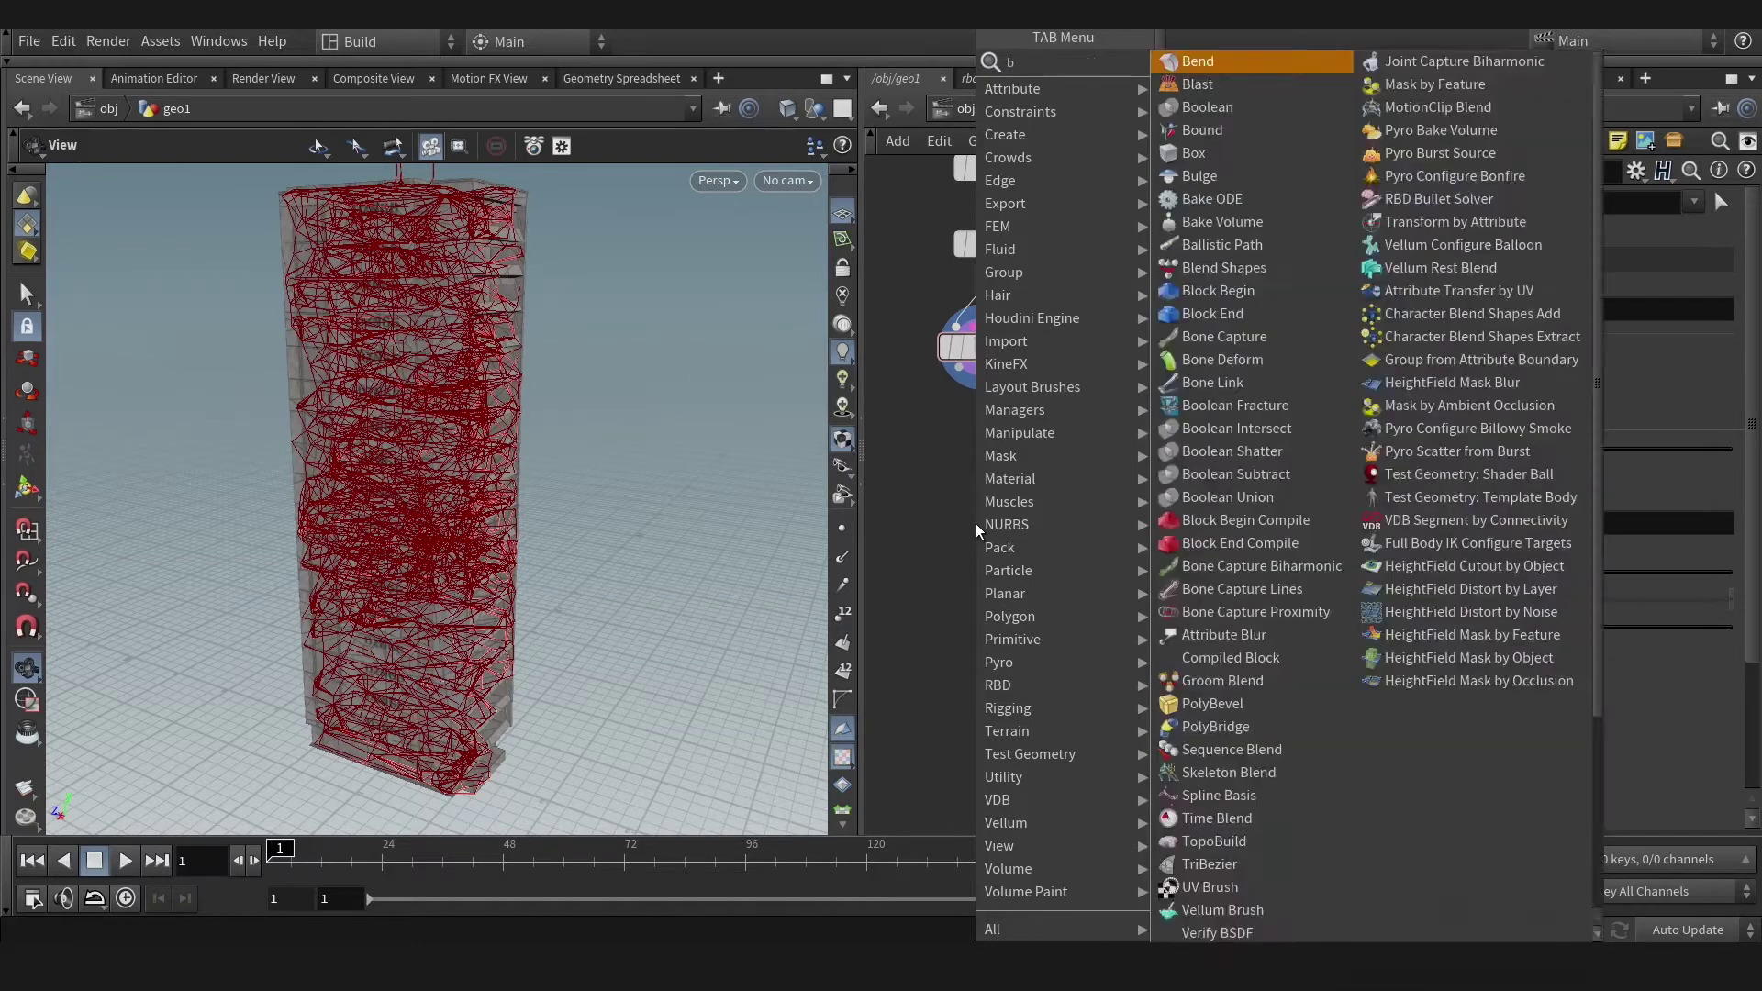
type("u")
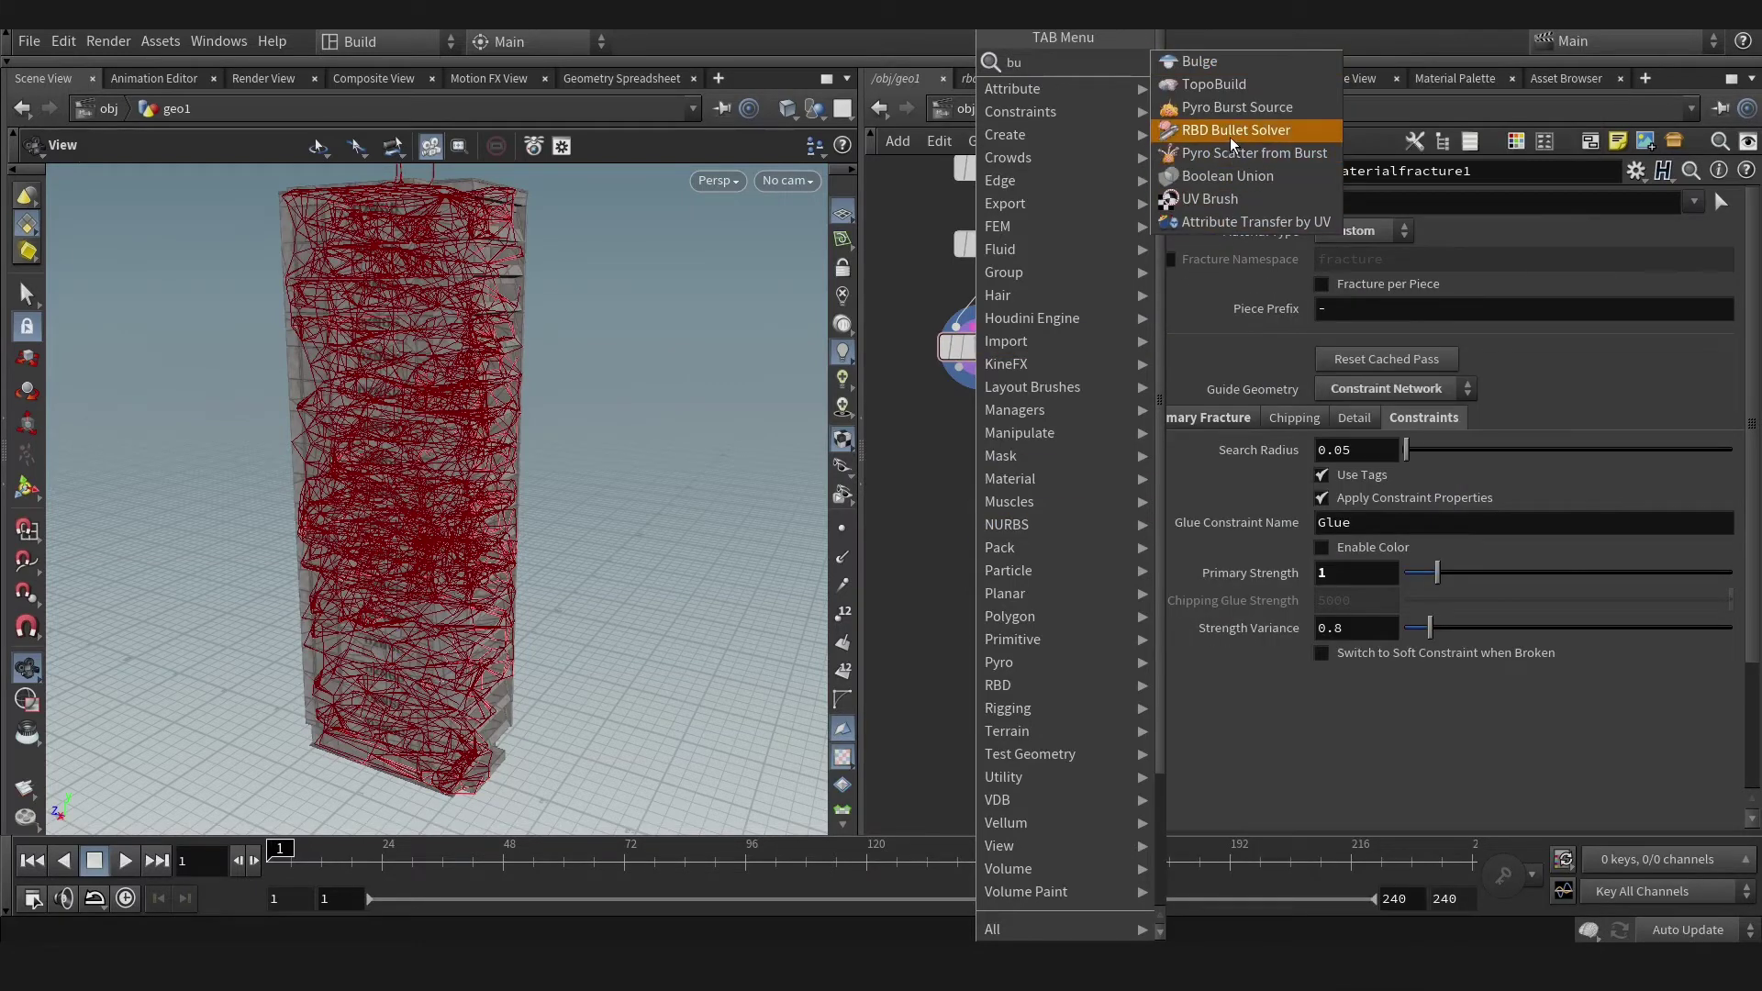
left_click(1236, 131)
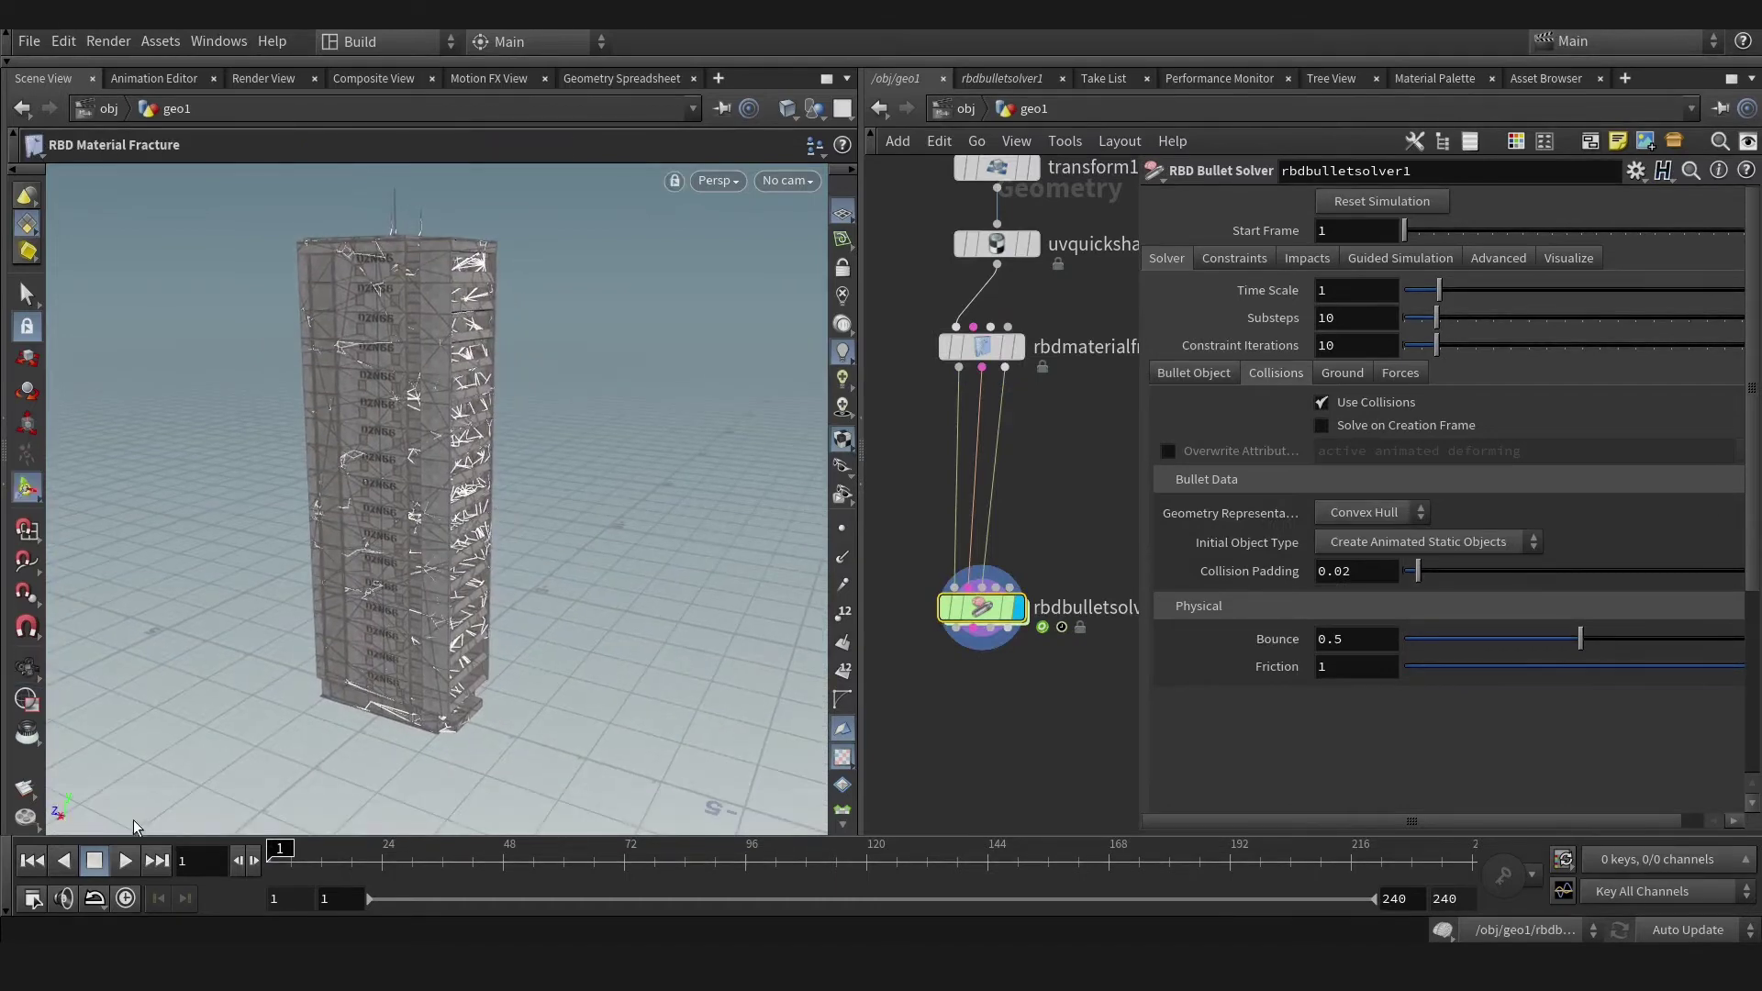
- Preview the simulation, reset it to frame 1, and select the solver node
left_click(126, 863)
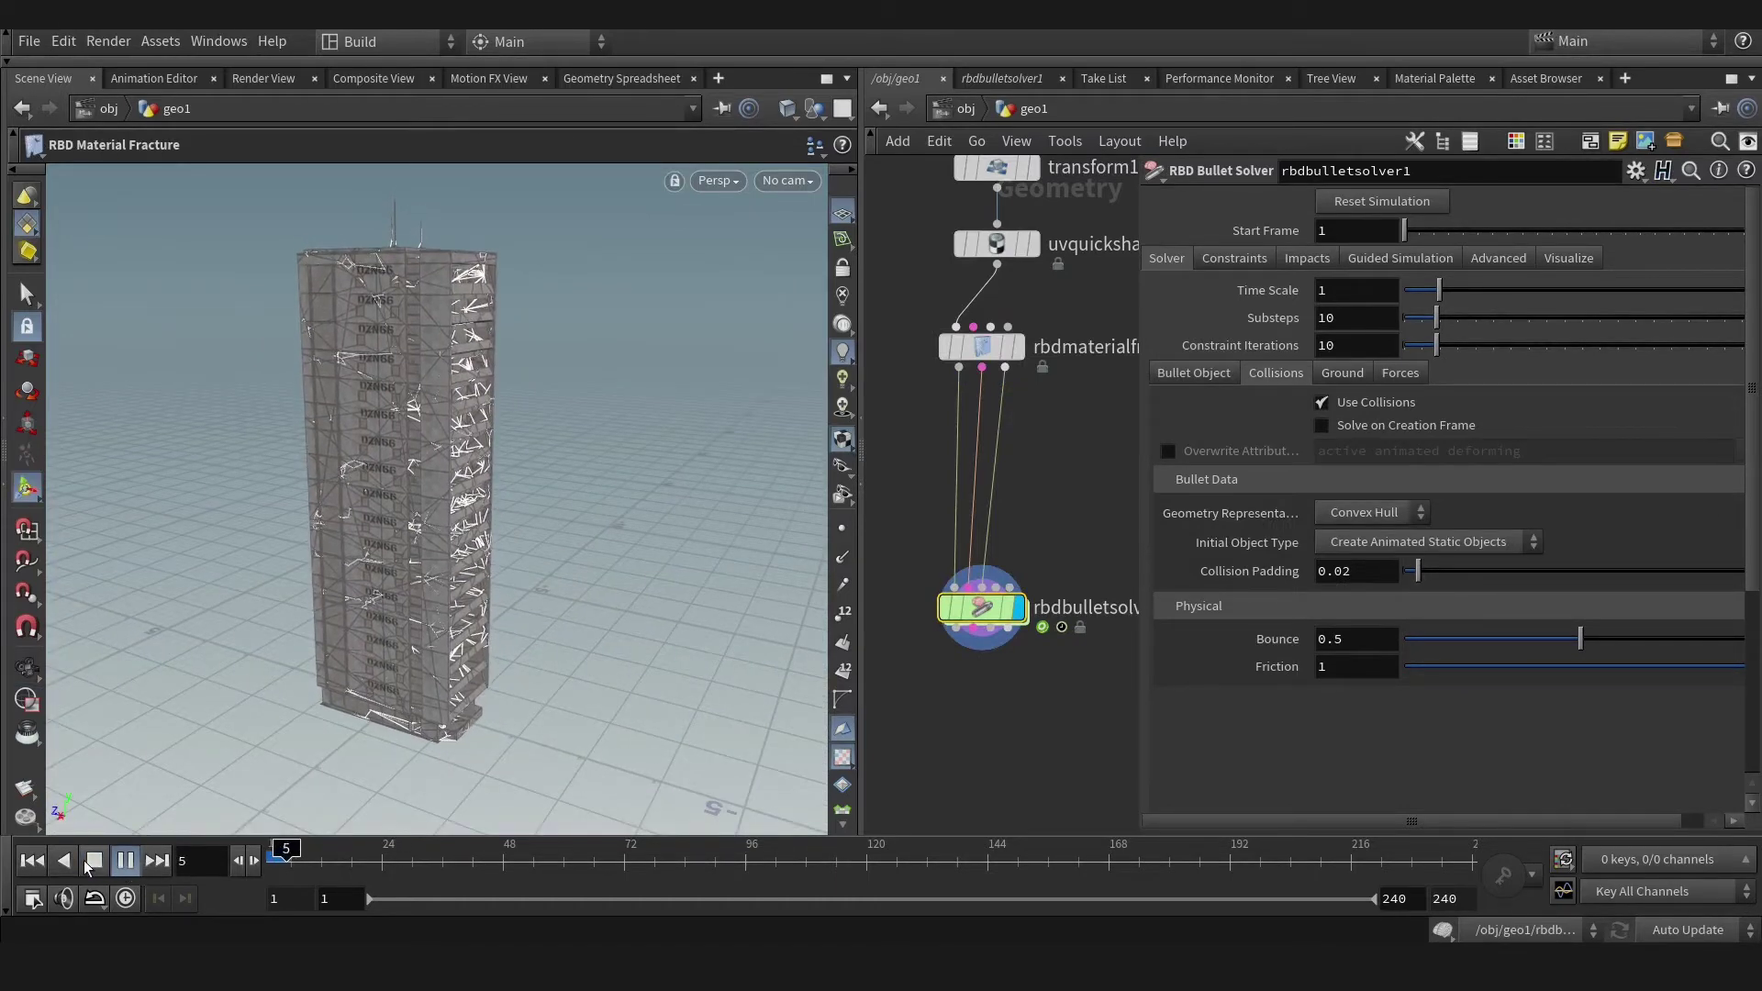
left_click(95, 860)
left_click(32, 859)
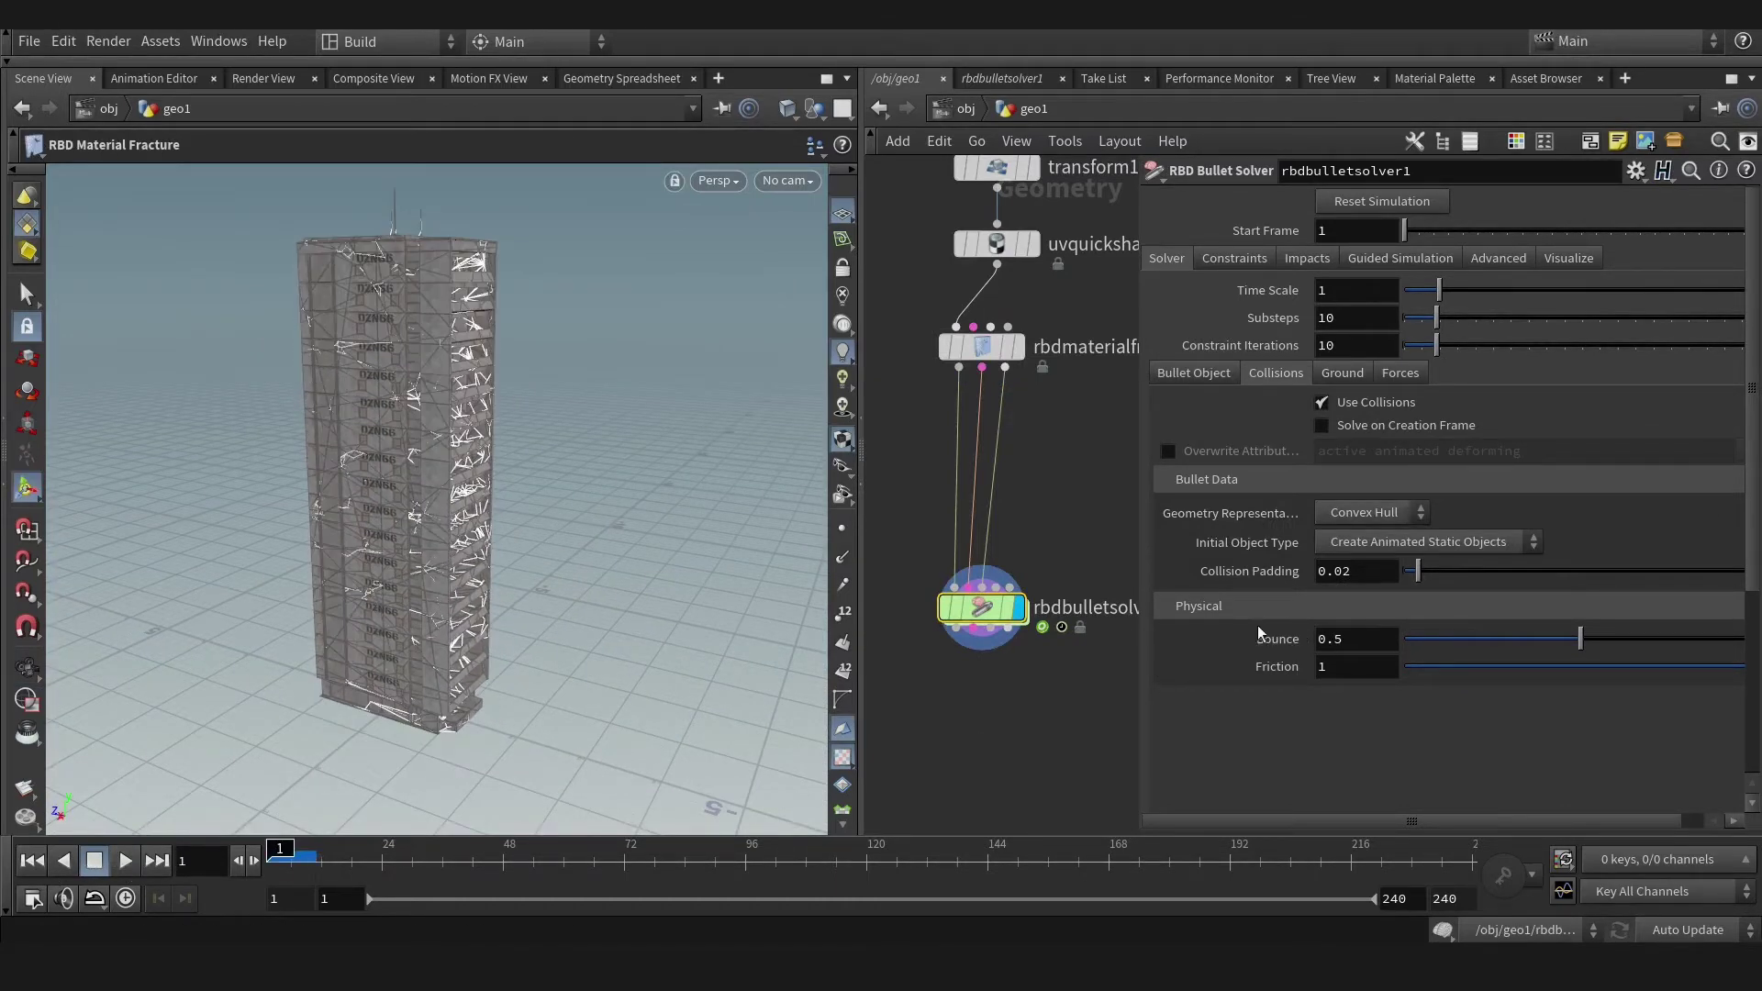
left_click(993, 609)
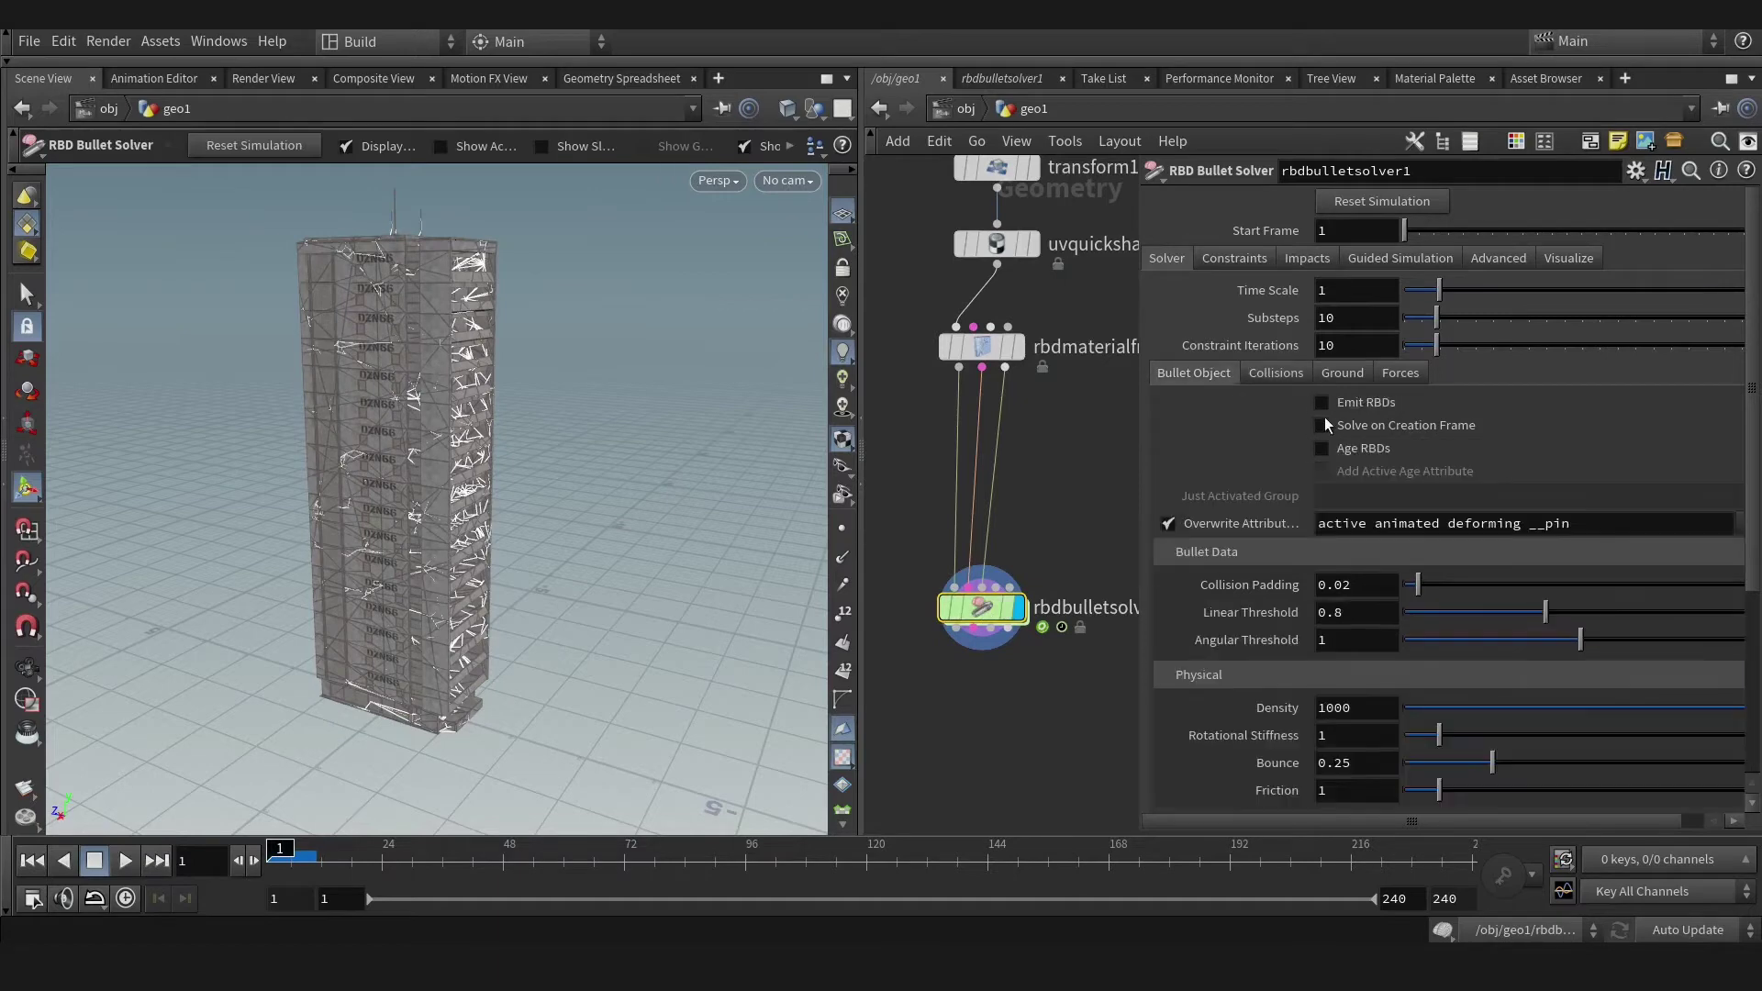
- Set the solver's Ground option to Ground Plane
left_click(1343, 373)
left_click(1363, 406)
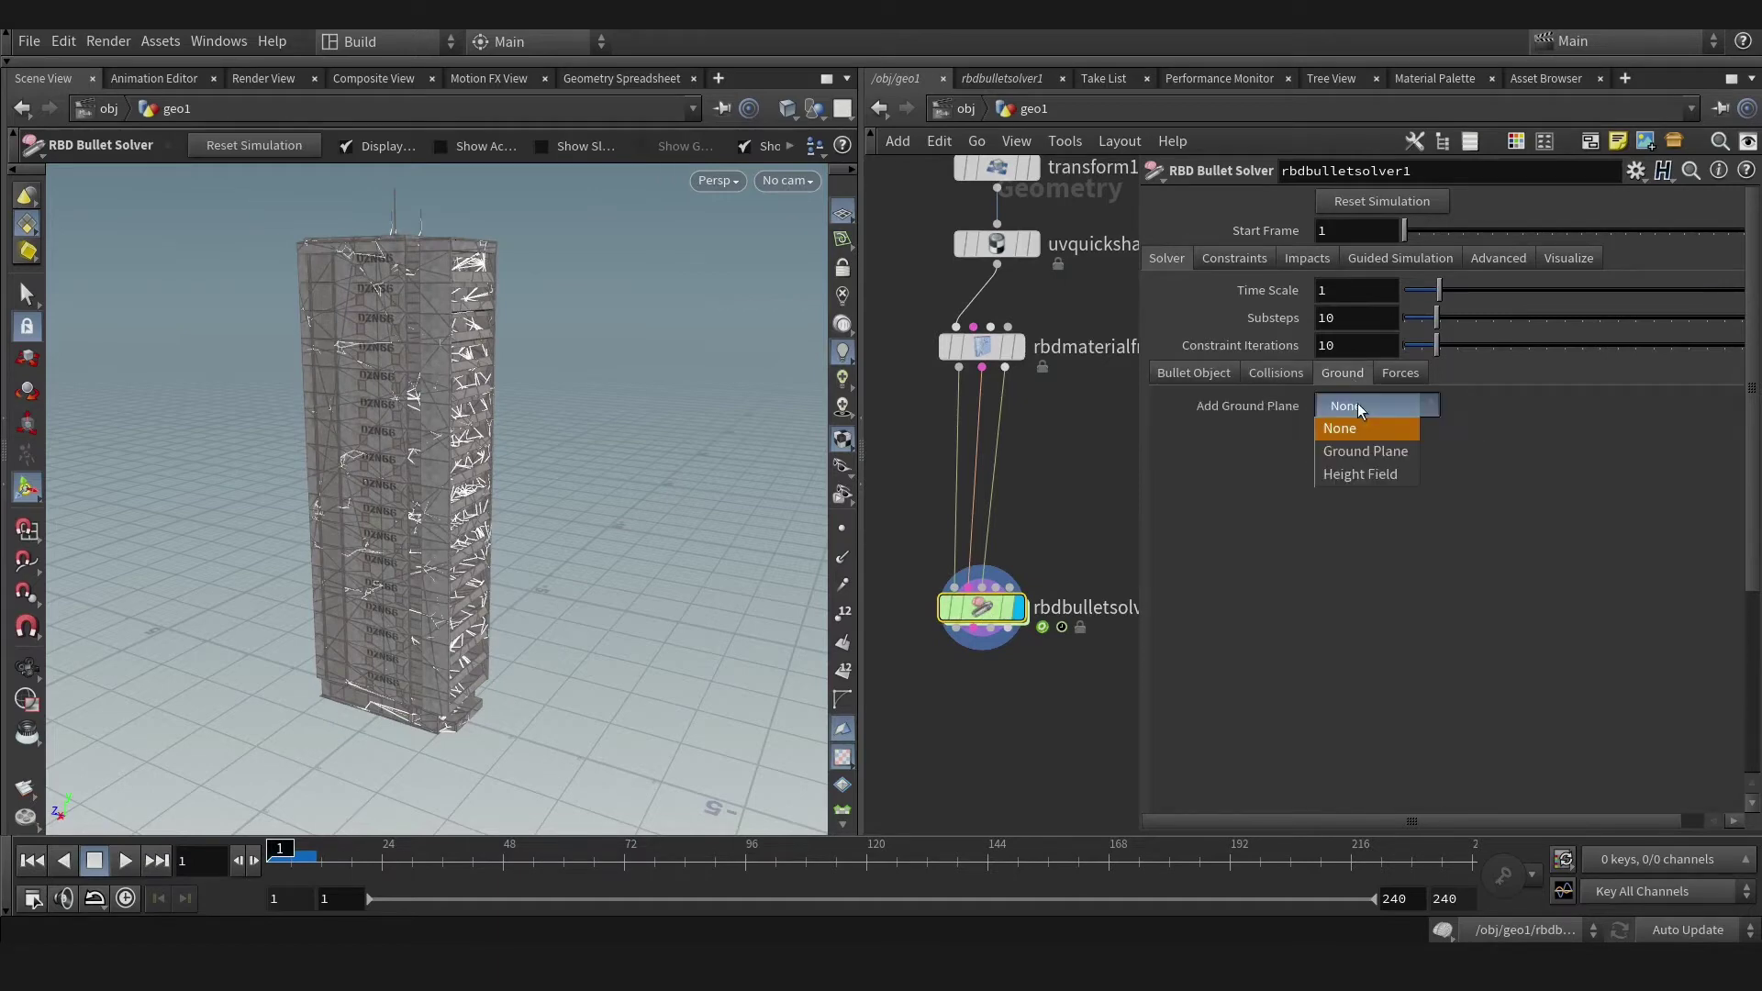
left_click(1363, 454)
- Set Visualize False Color Mode to Impact and play the building collapse
left_click(1567, 257)
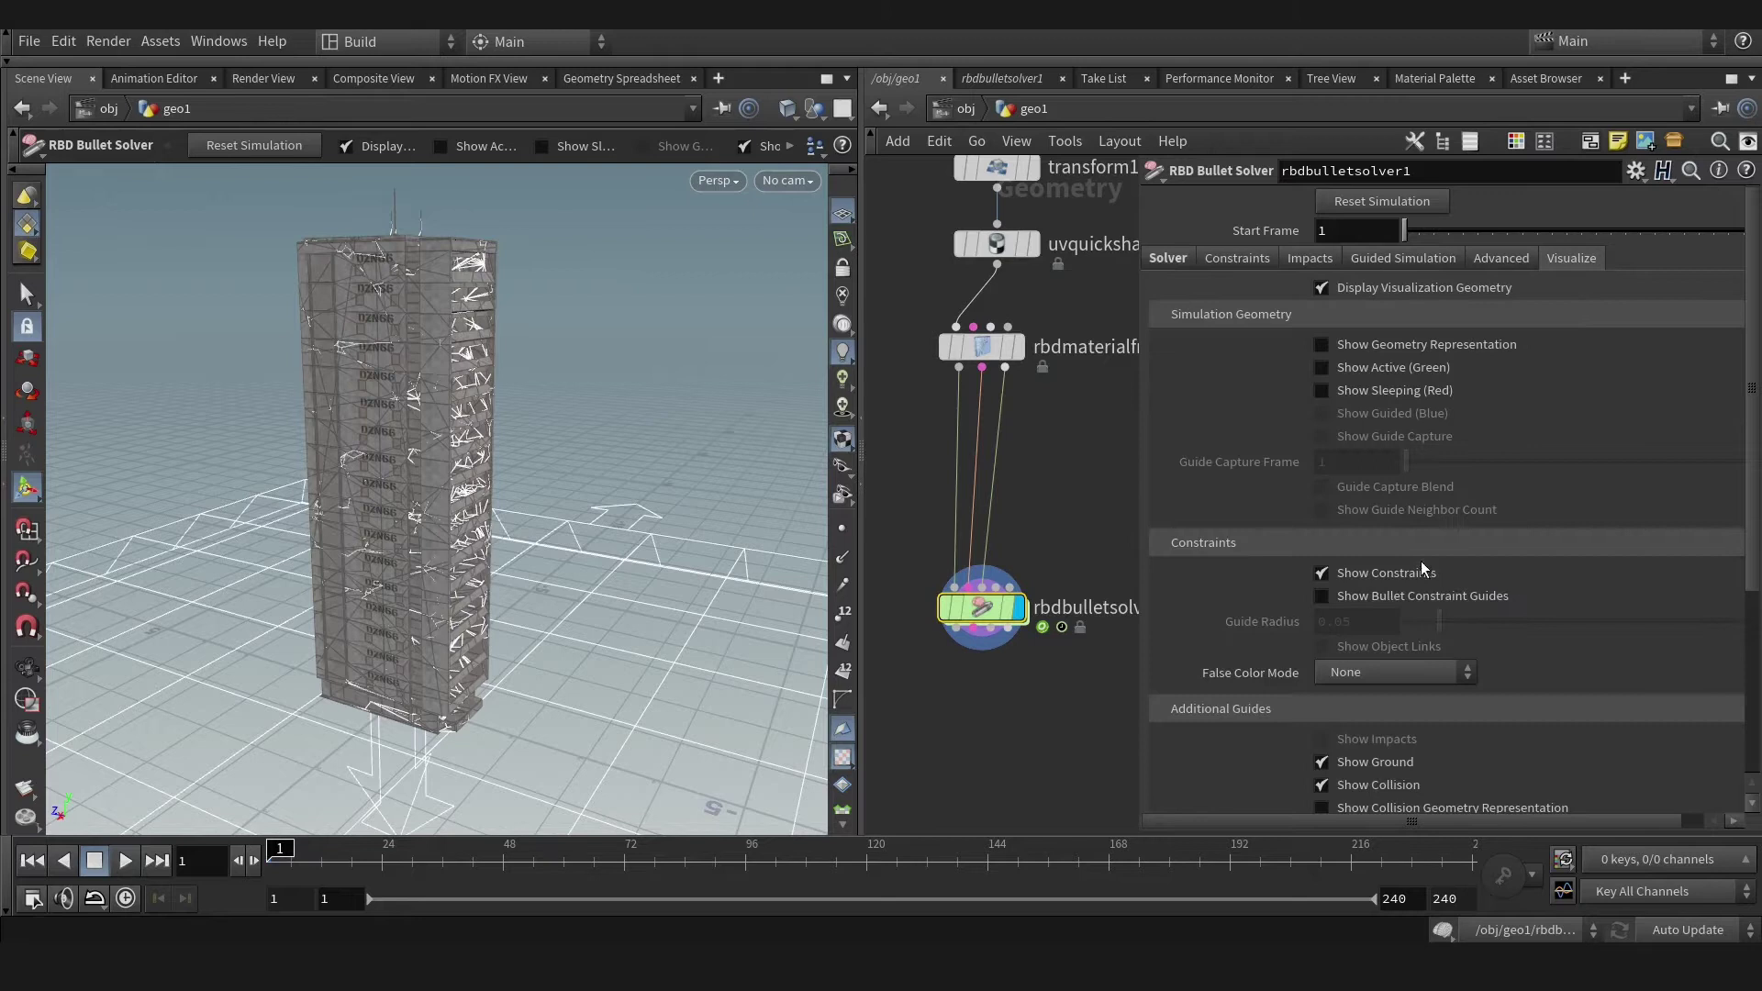
left_click(1356, 673)
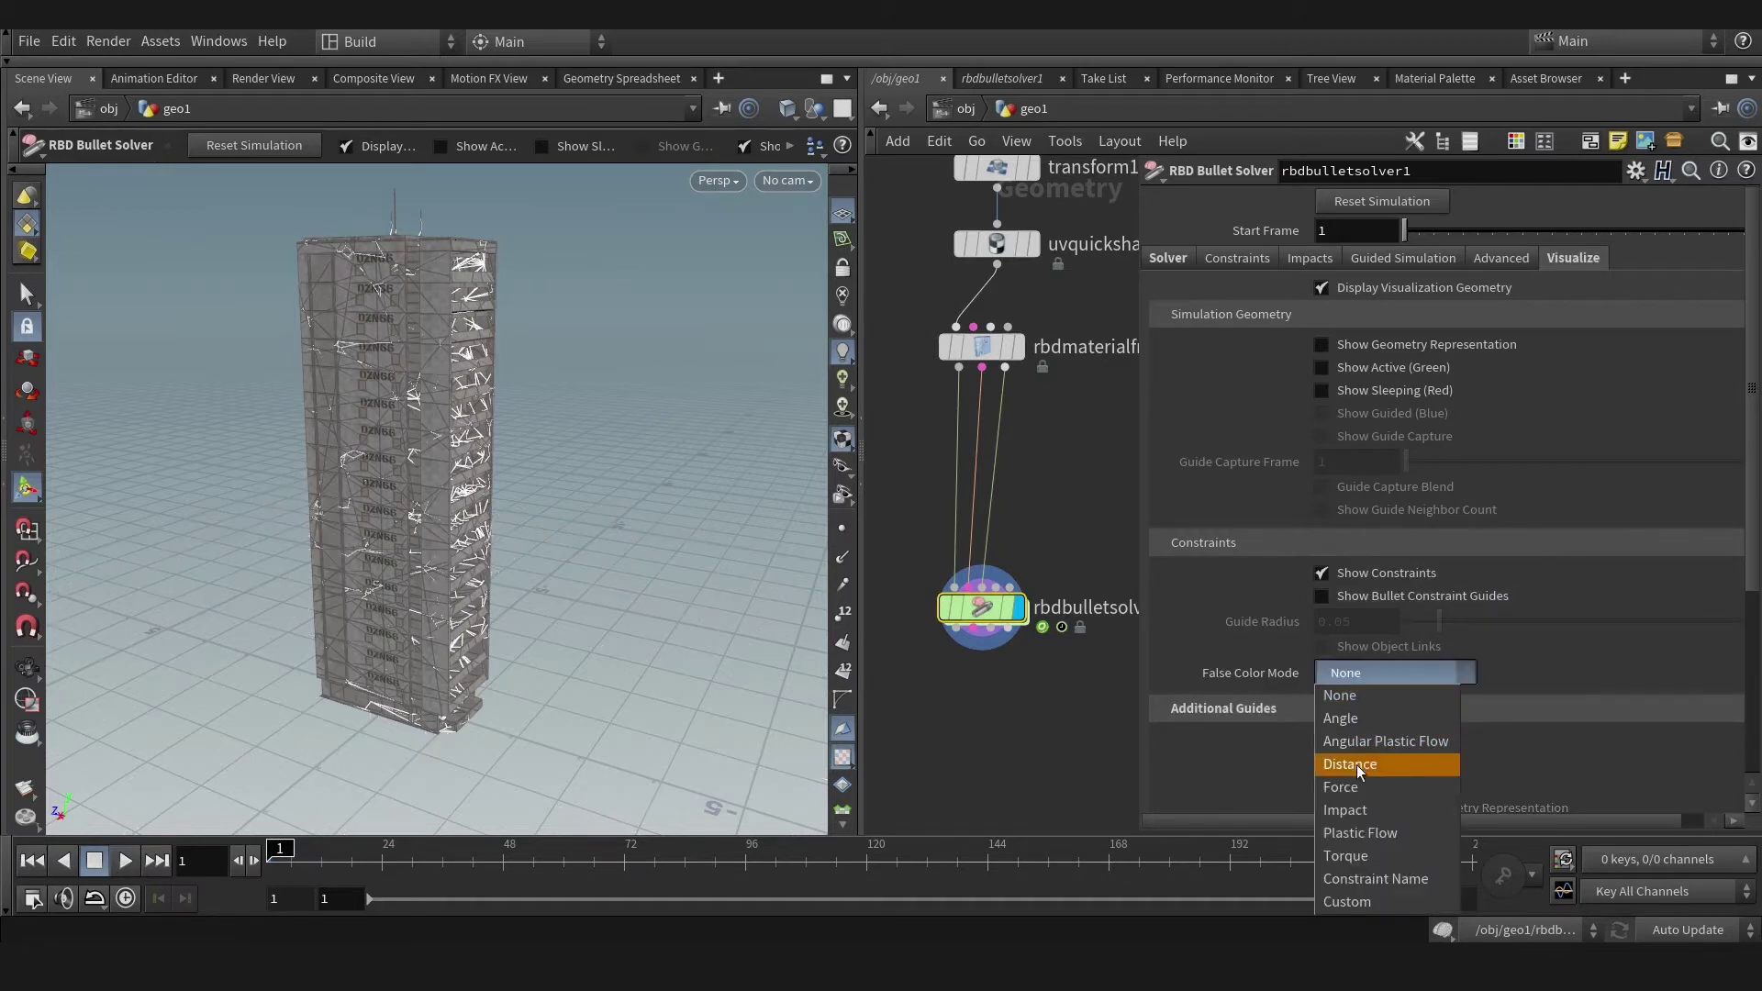
left_click(1345, 810)
left_click(113, 867)
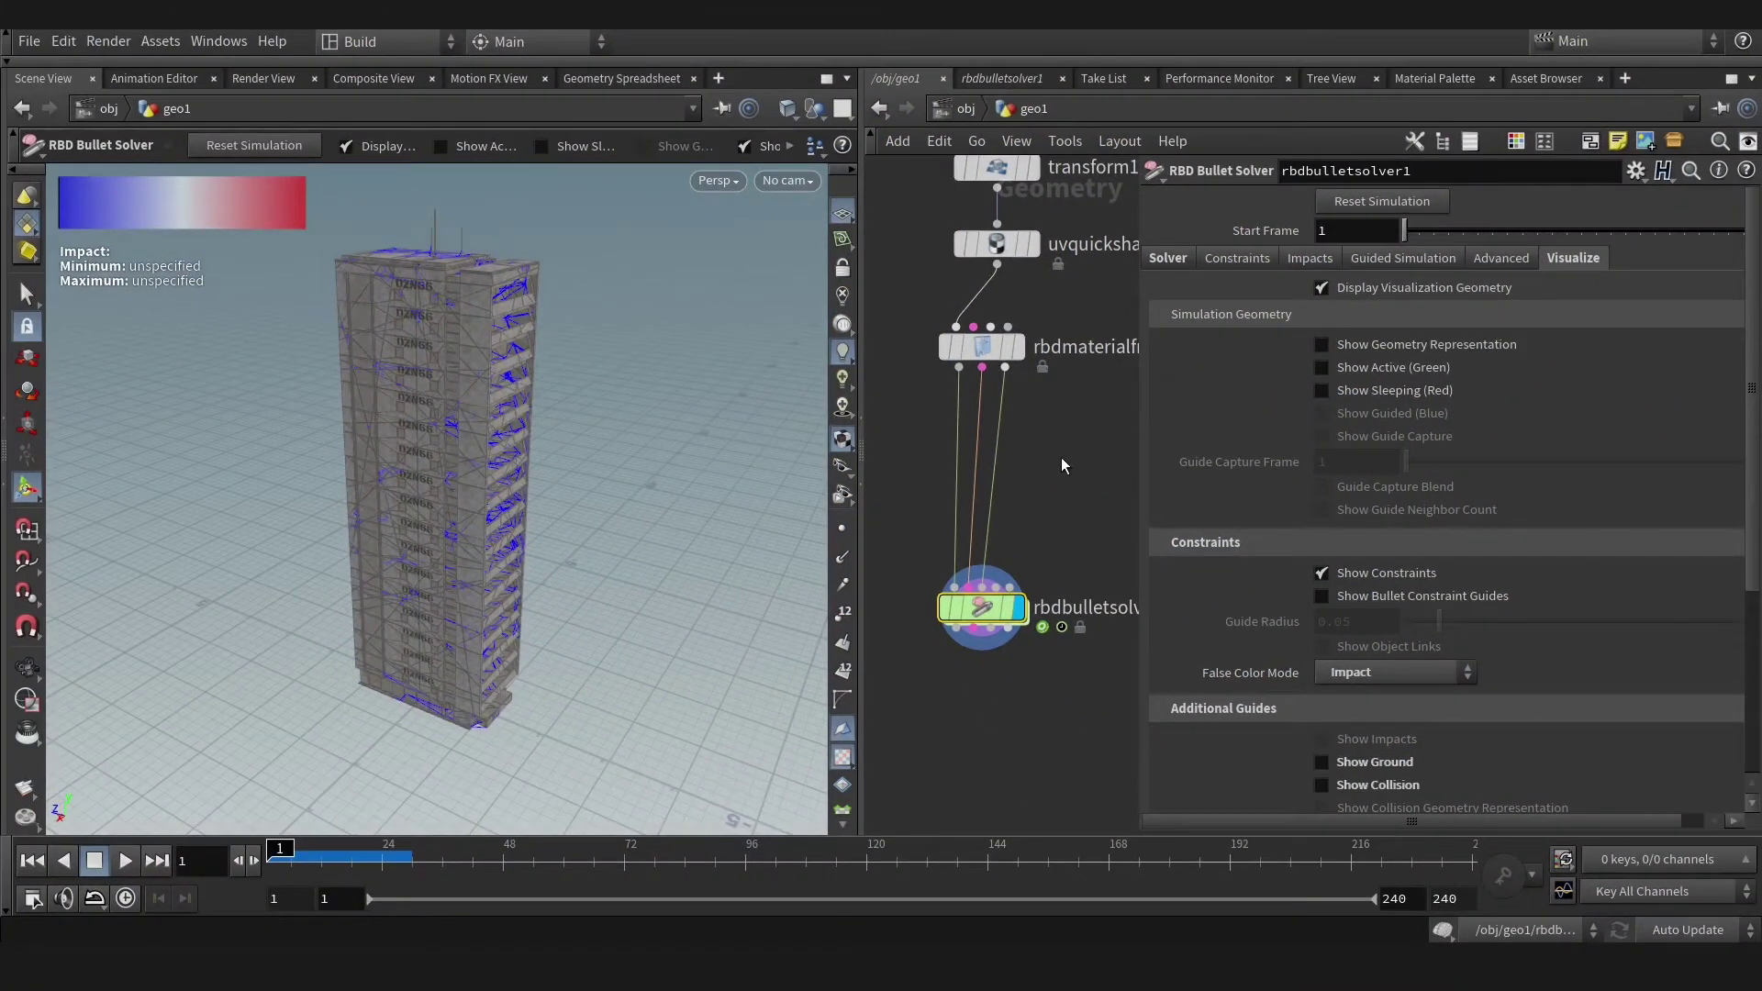
- Insert a Group Create node on the wire between the fracture and the solver
key("Tab")
left_click(1321, 87)
left_click(1038, 415)
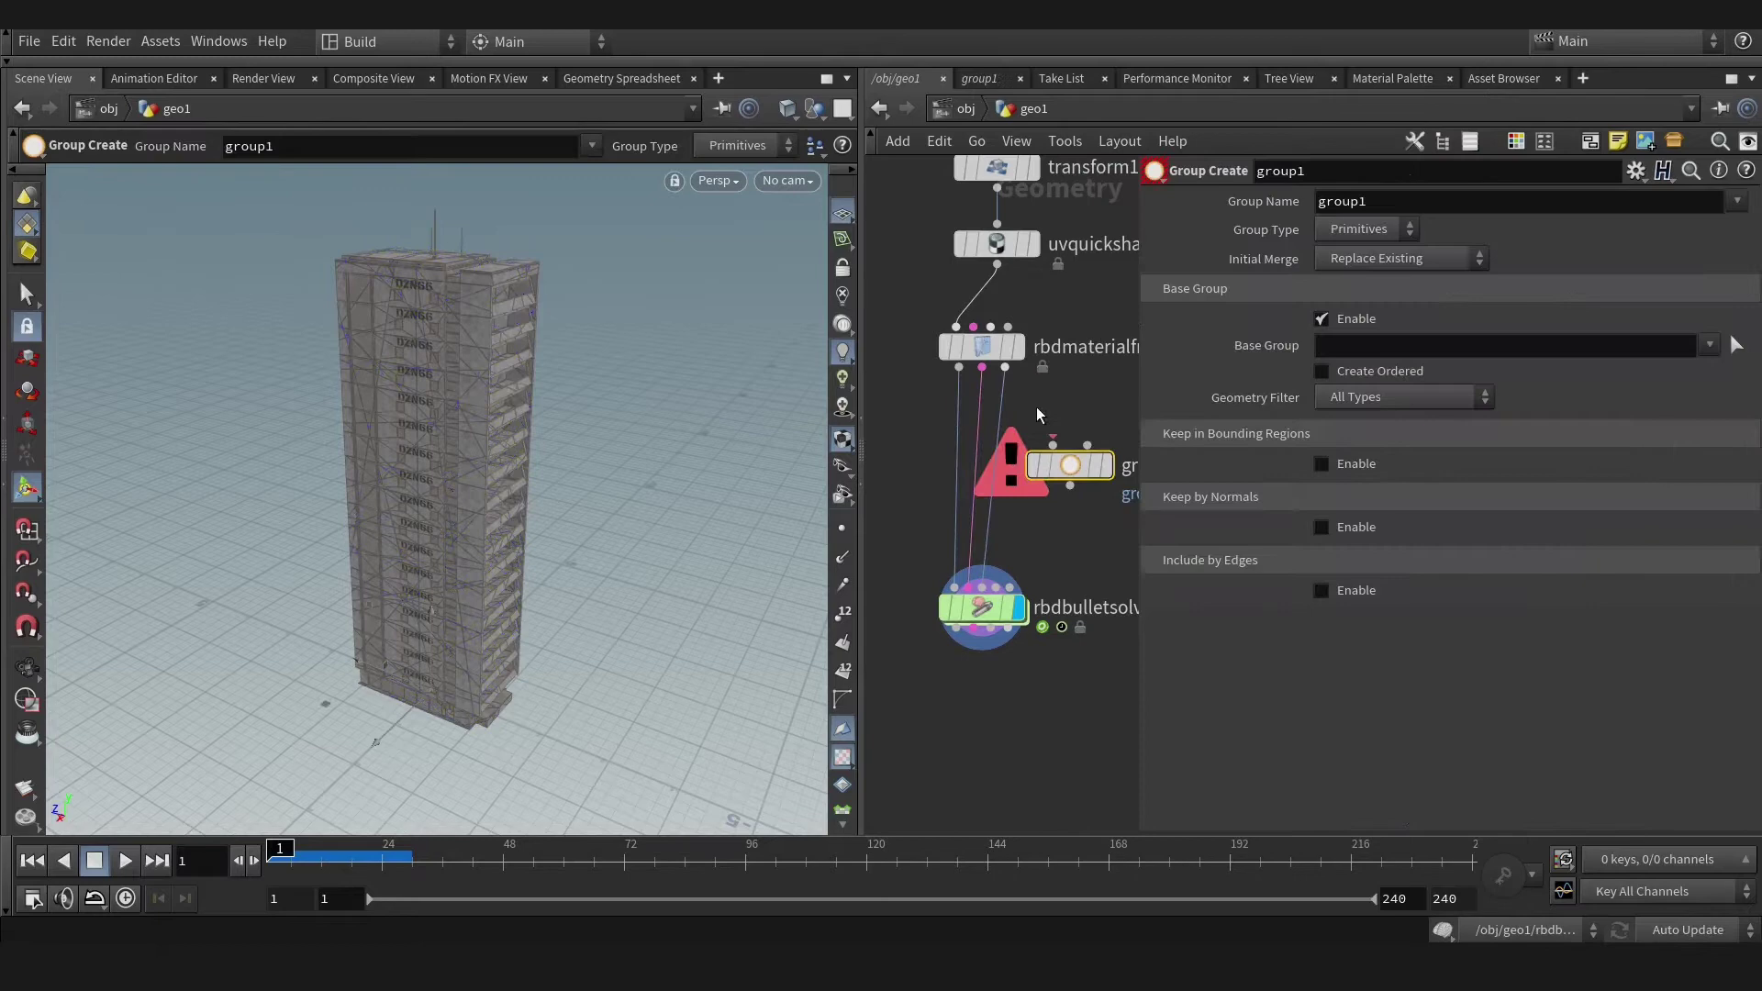
left_click_drag(1070, 465, 1049, 424)
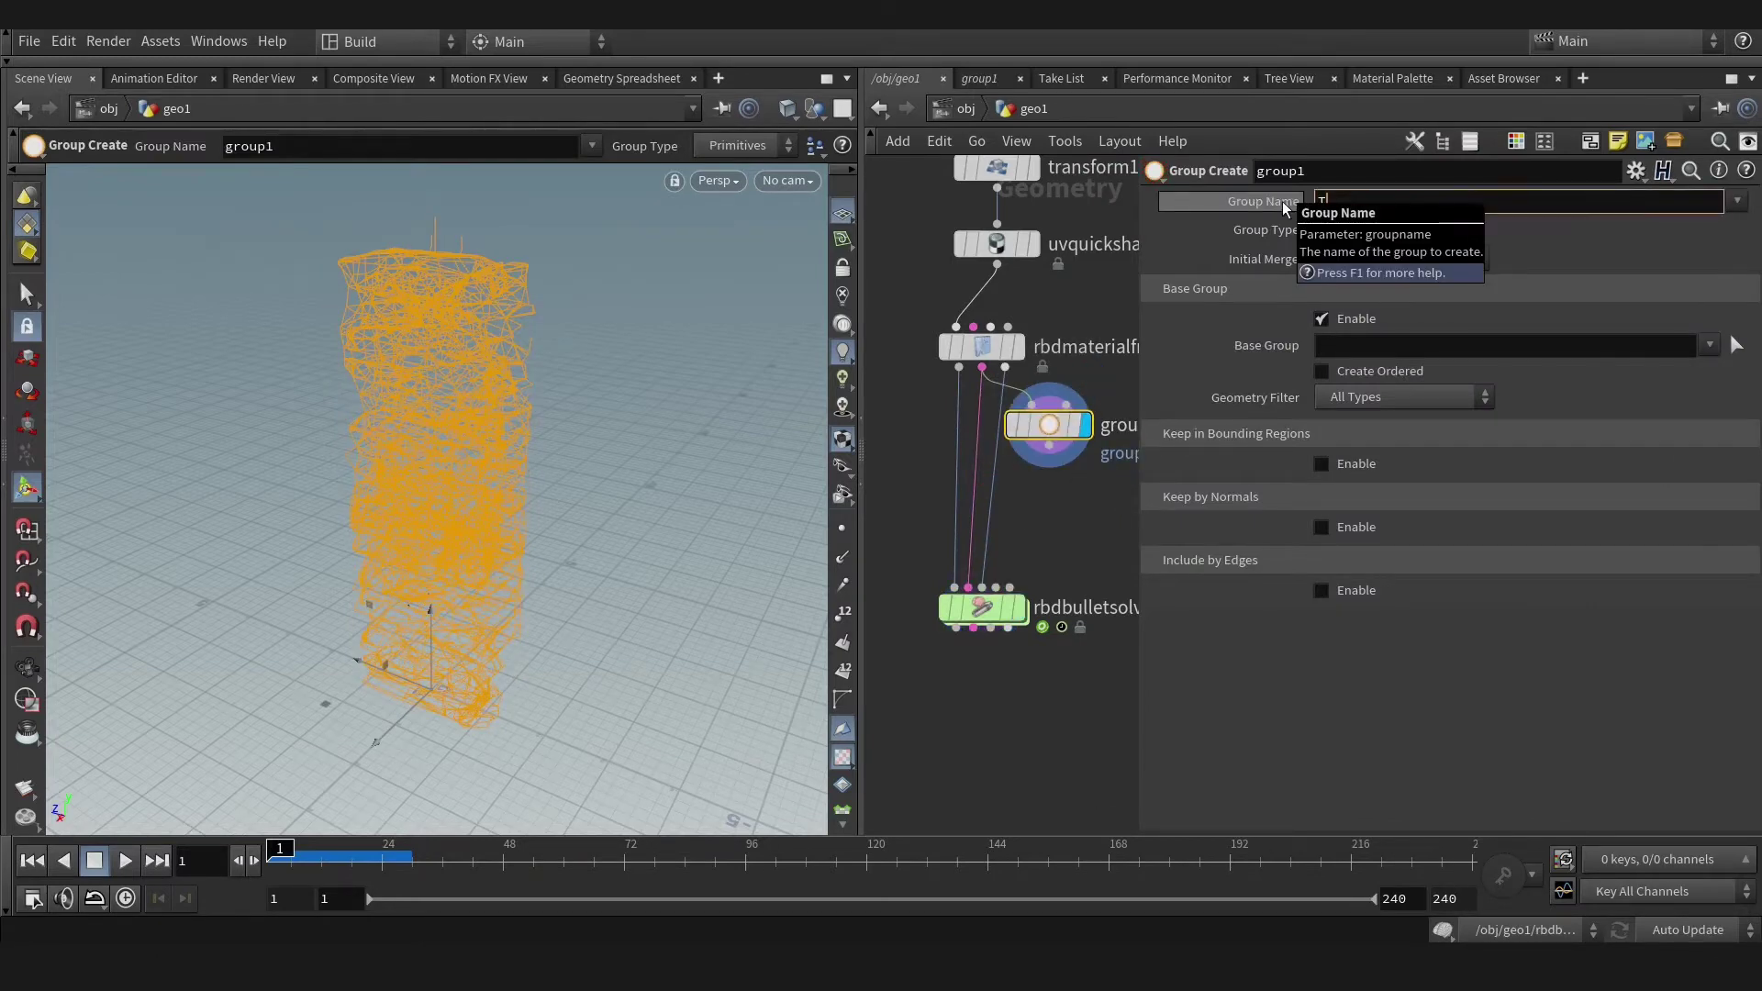
- Name the group Top, disable Base Group, and enlarge its bounding box over the upper building
left_click(1321, 318)
left_click(1324, 381)
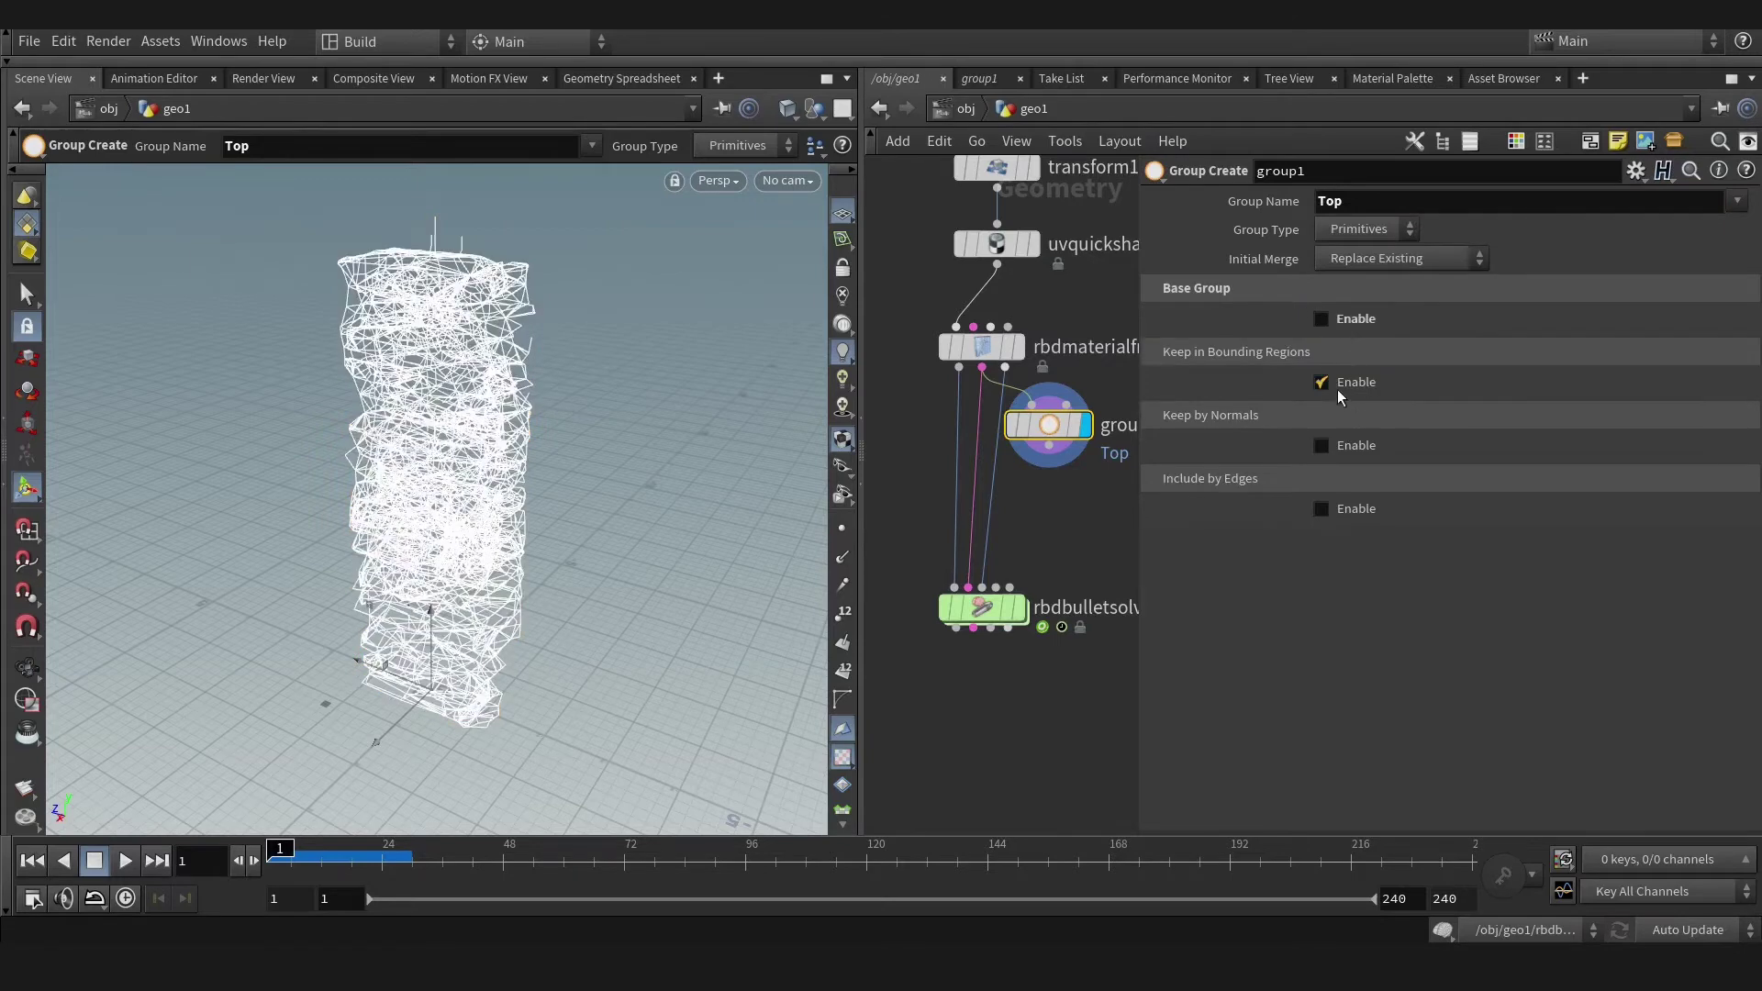
mouse_move(461, 701)
left_mouse_down()
mouse_move(445, 777)
mouse_move(538, 541)
mouse_move(520, 533)
mouse_move(518, 565)
left_mouse_up()
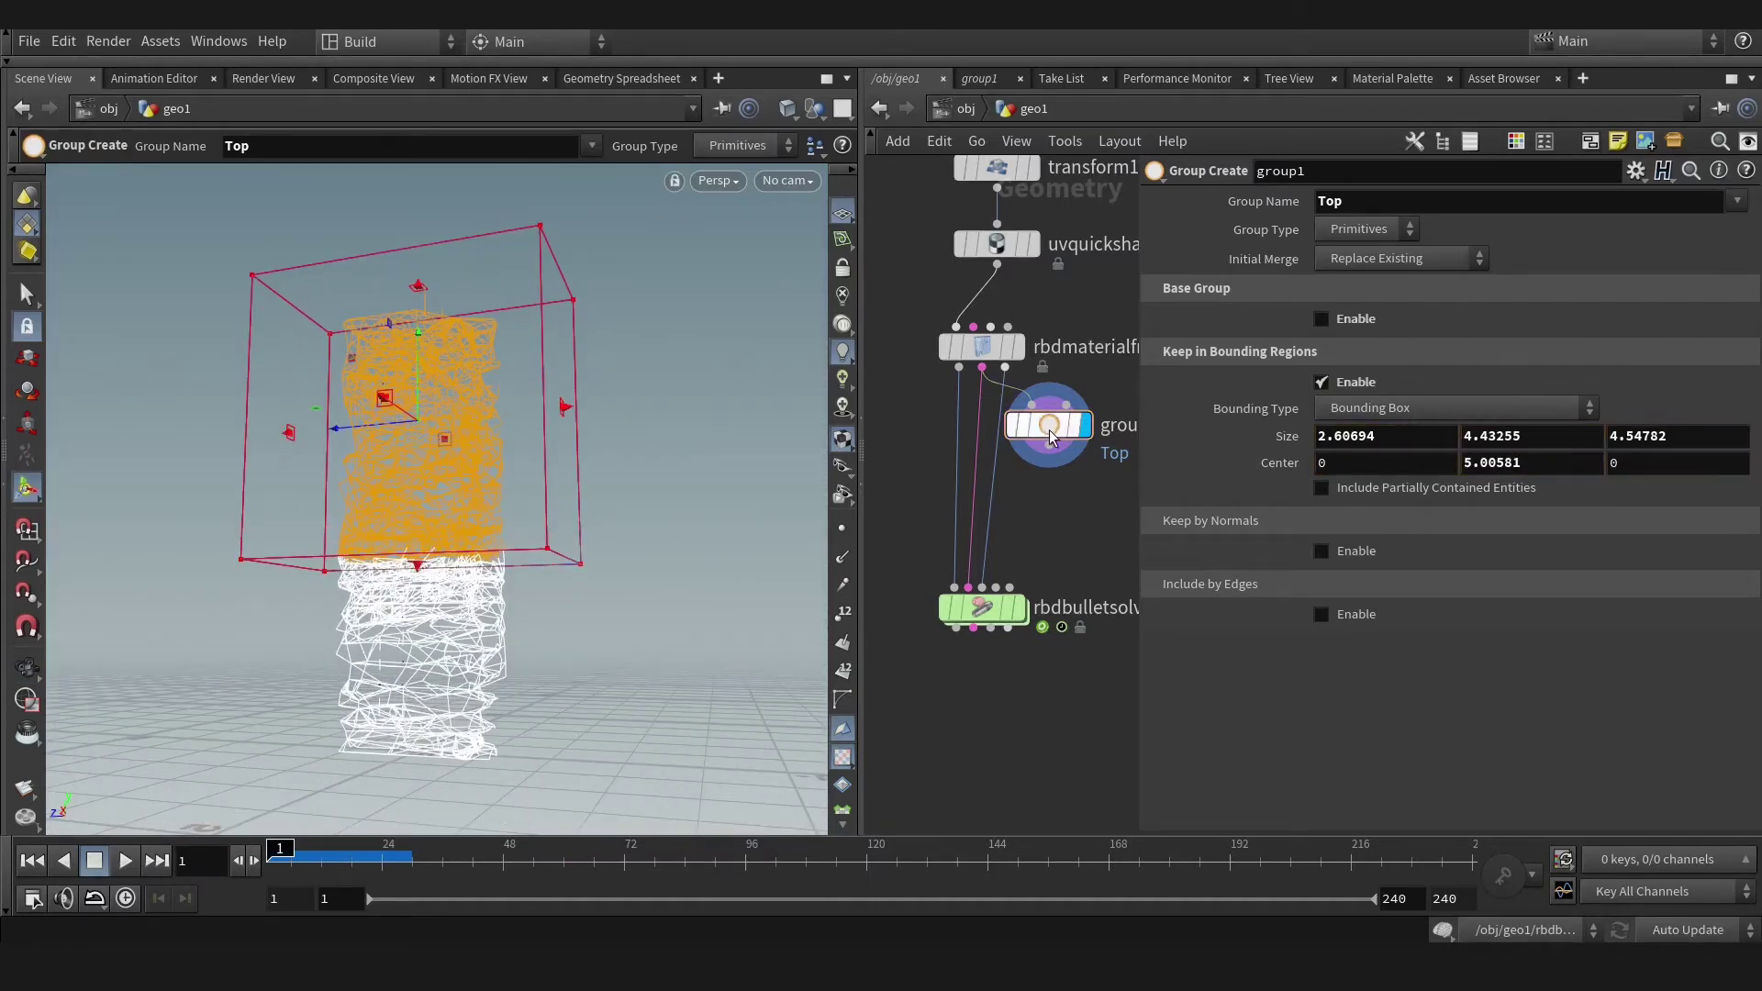
- Paste a copy of Top as Middel, lower its box over the middle floors, and display the solver
key("ctrl+v")
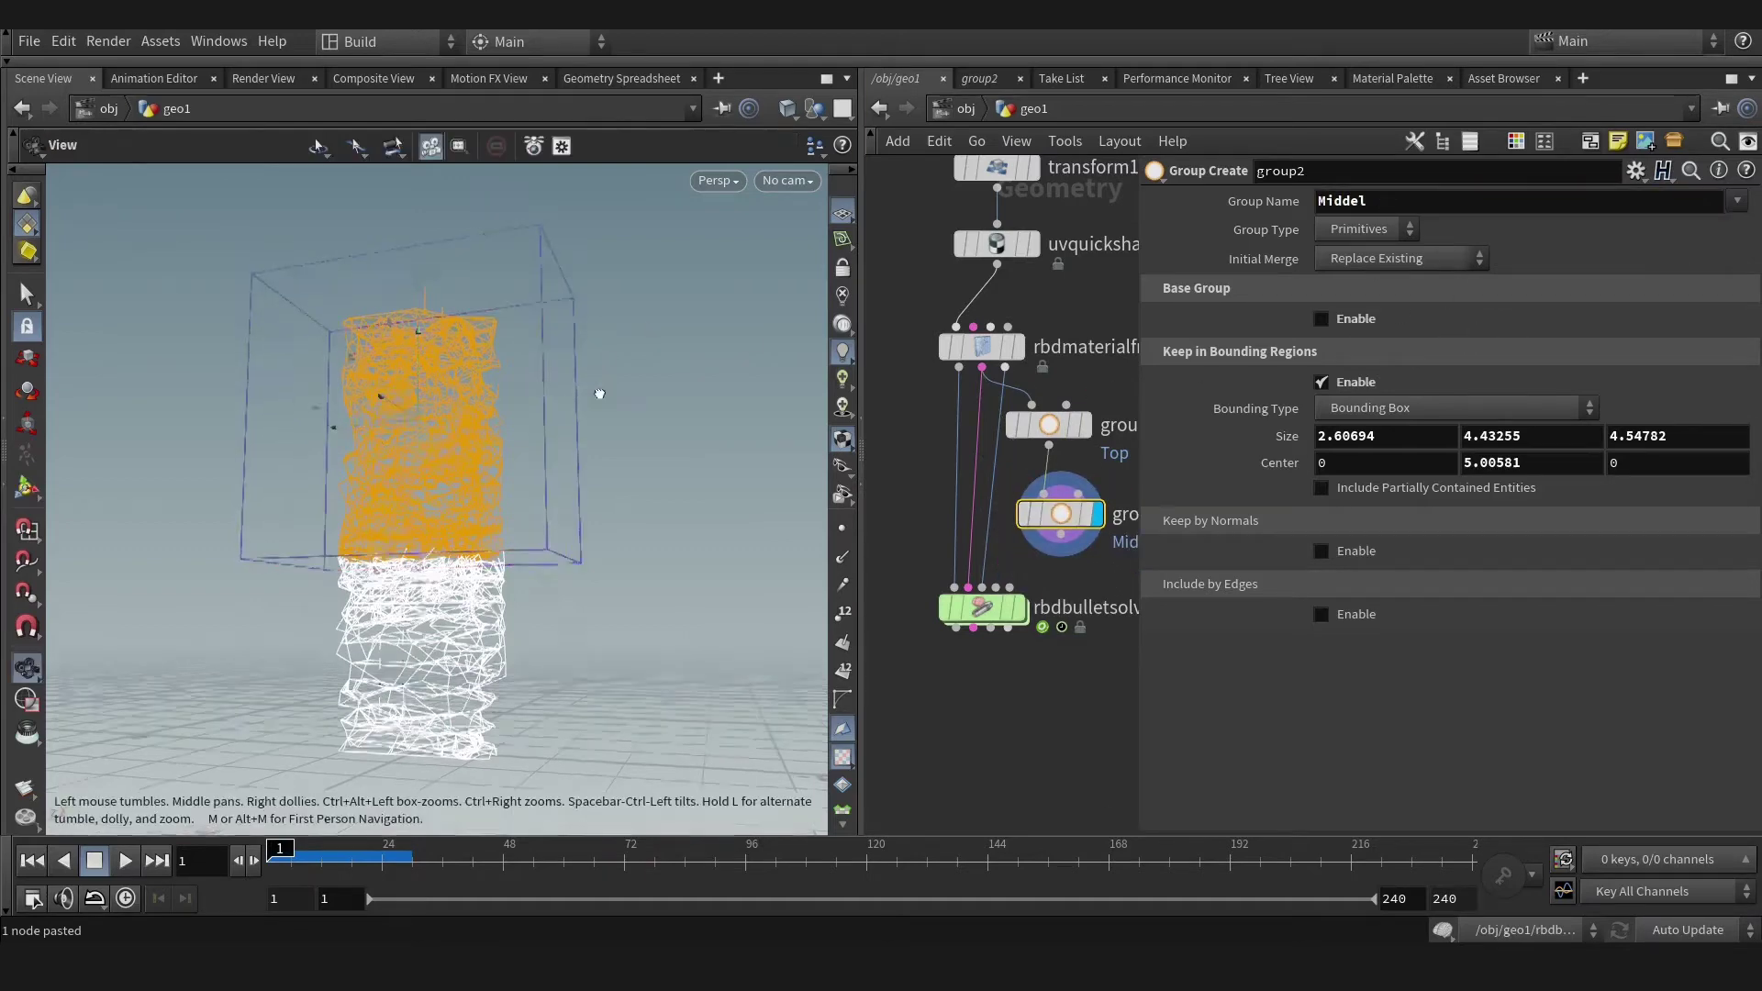
mouse_move(599, 394)
left_mouse_down()
mouse_move(455, 344)
mouse_move(469, 489)
mouse_move(414, 463)
mouse_move(420, 528)
left_mouse_up()
left_click(1022, 565)
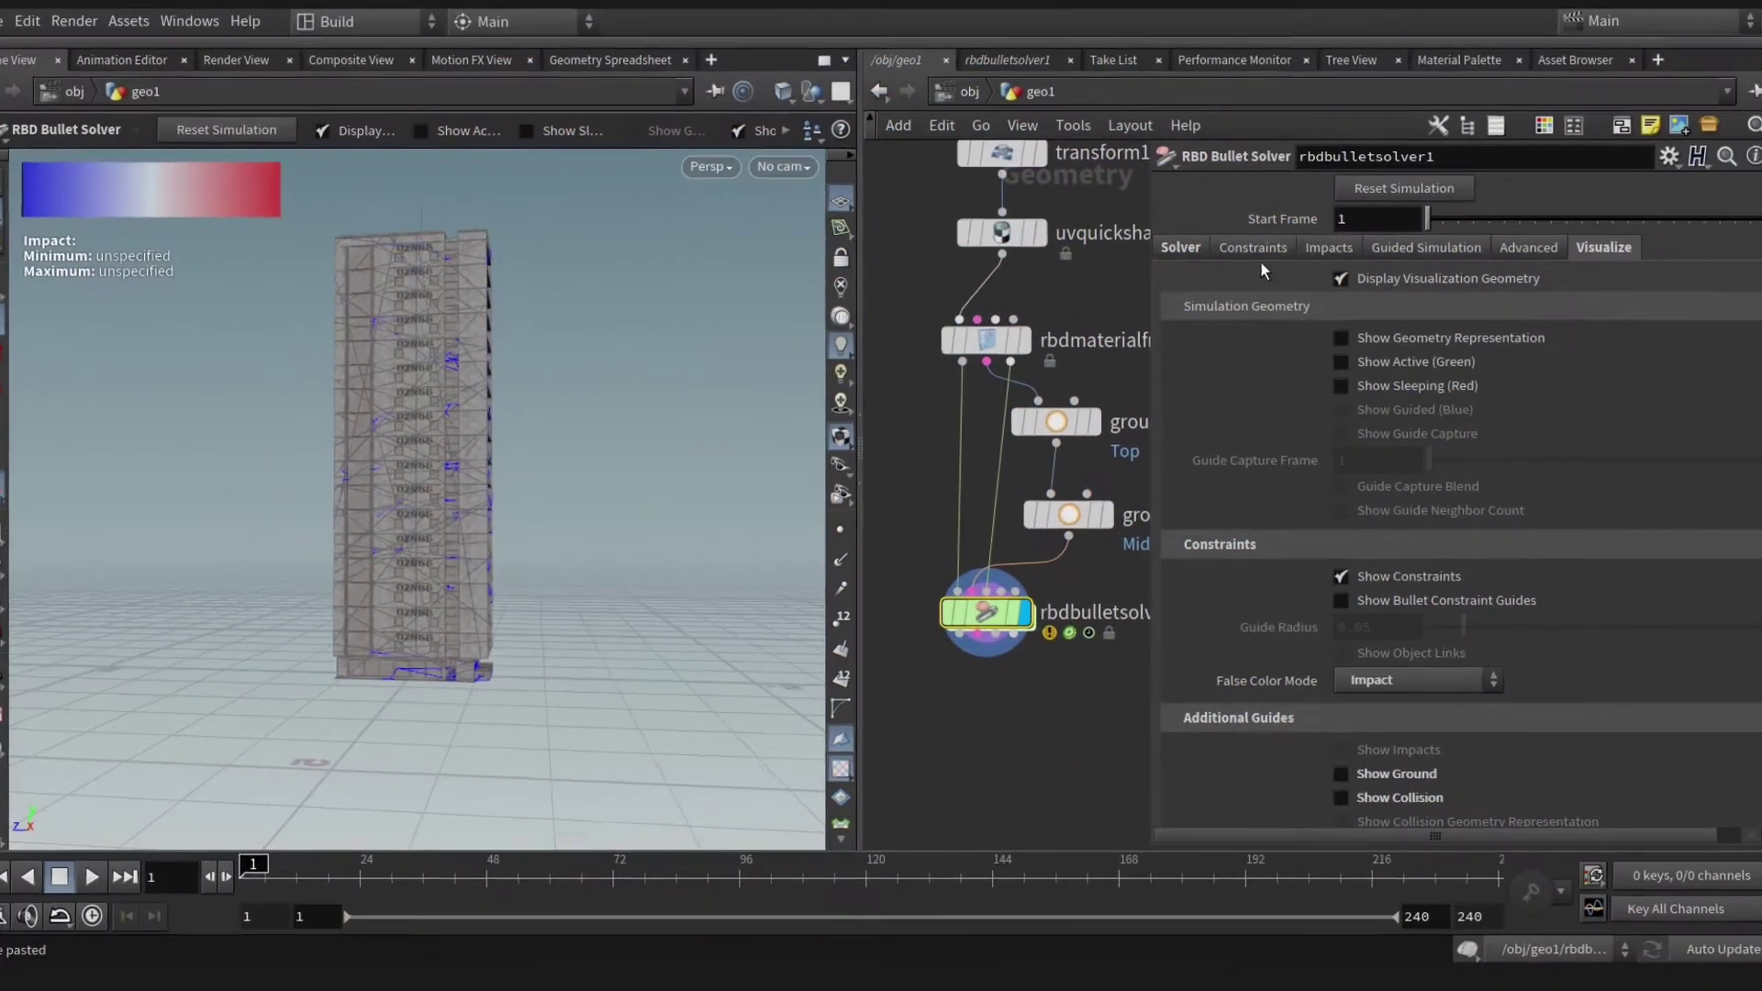
- Set the solver's Glue constraint Strength to 12000
left_click(1246, 259)
left_click(1288, 291)
left_click(1209, 291)
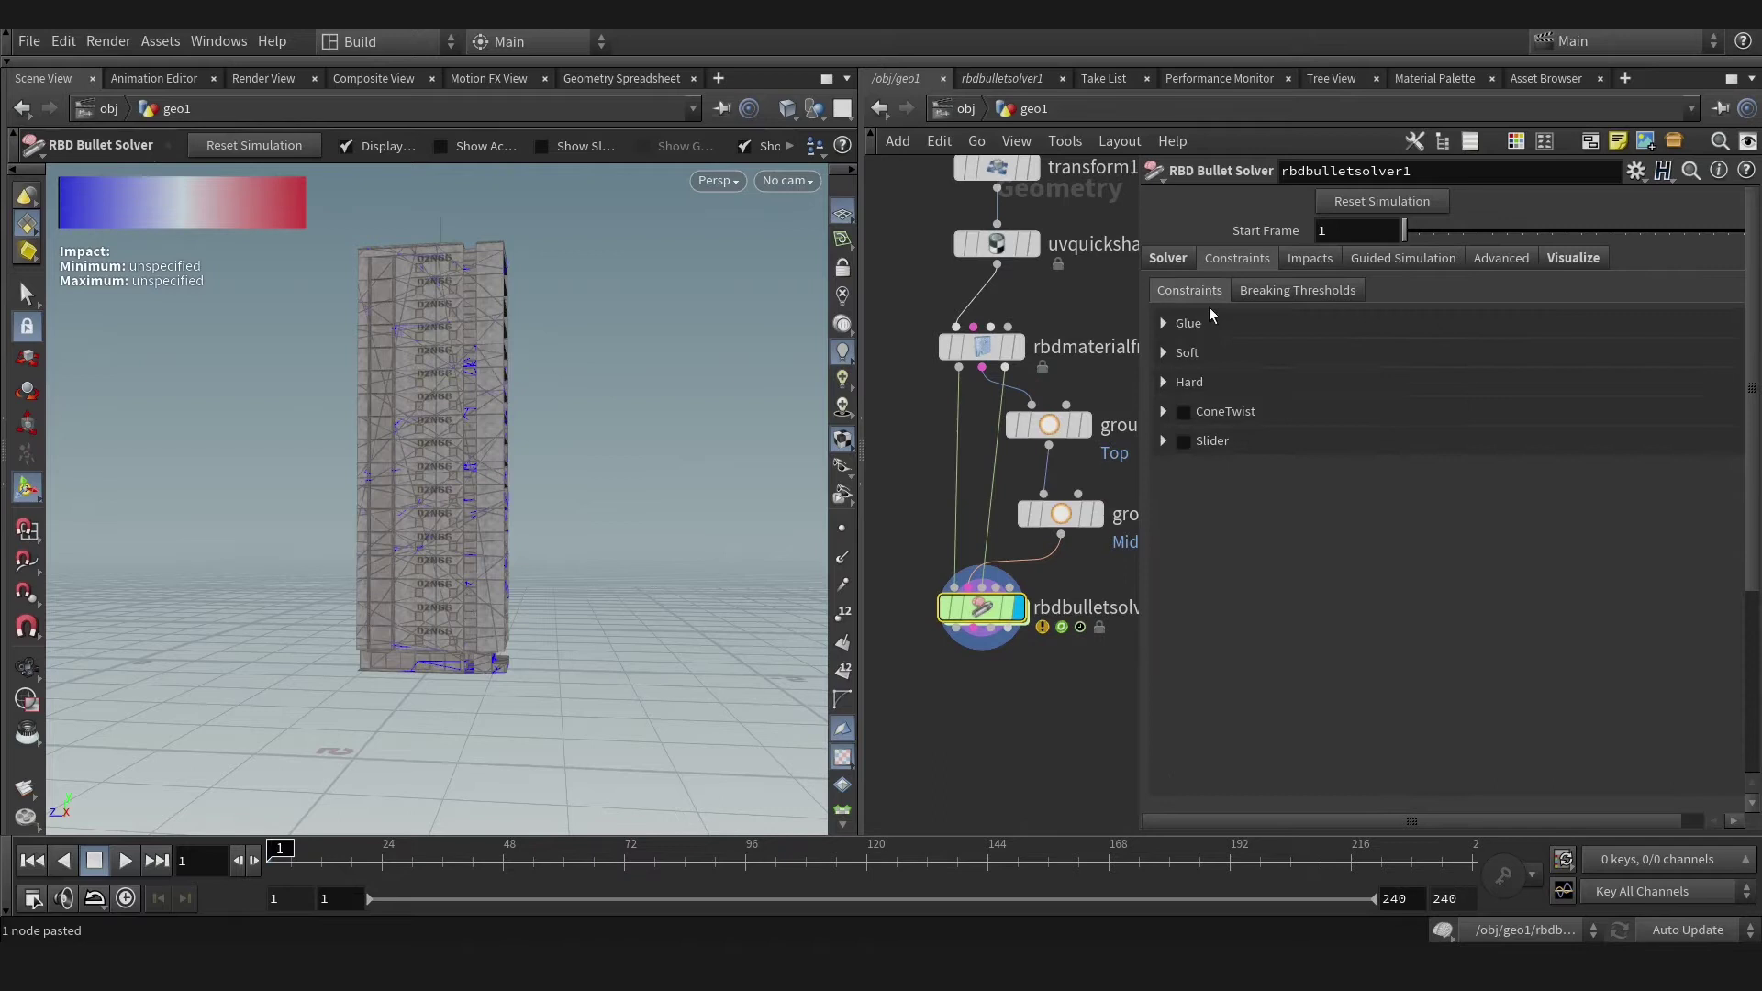
left_click(1204, 324)
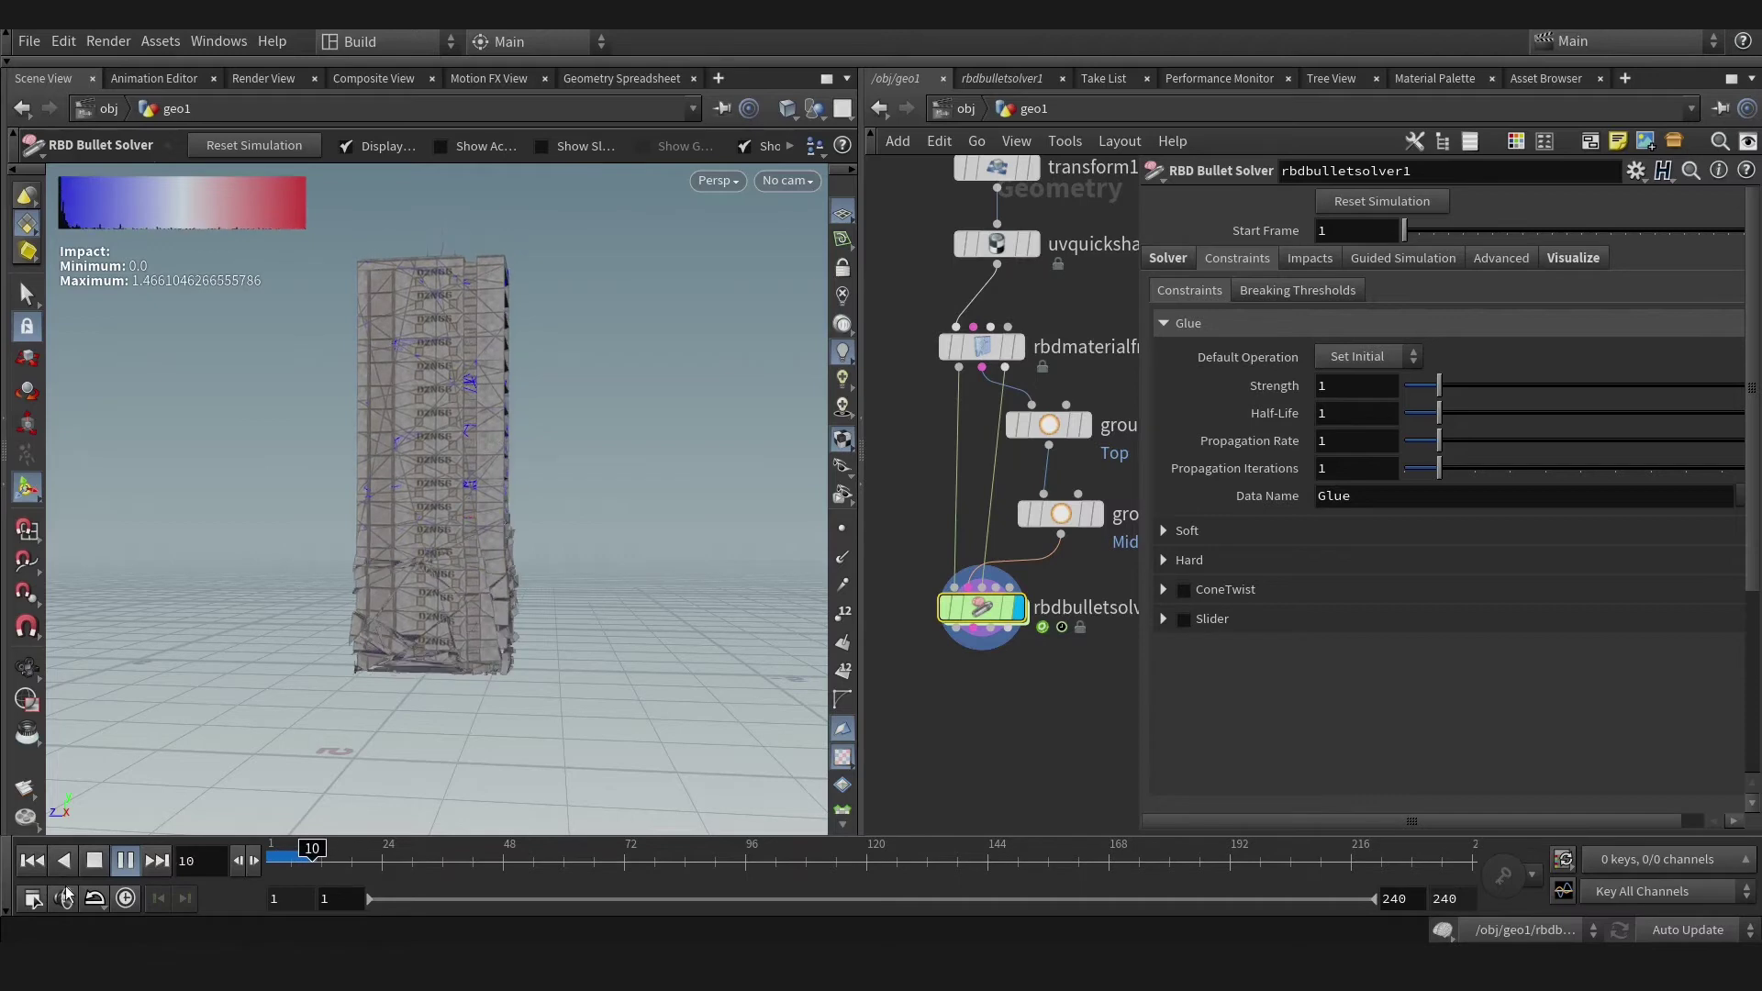
- Play the simulation to confirm the tower holds, orbit around it, and rewind to frame 1
key("ctrl+Left")
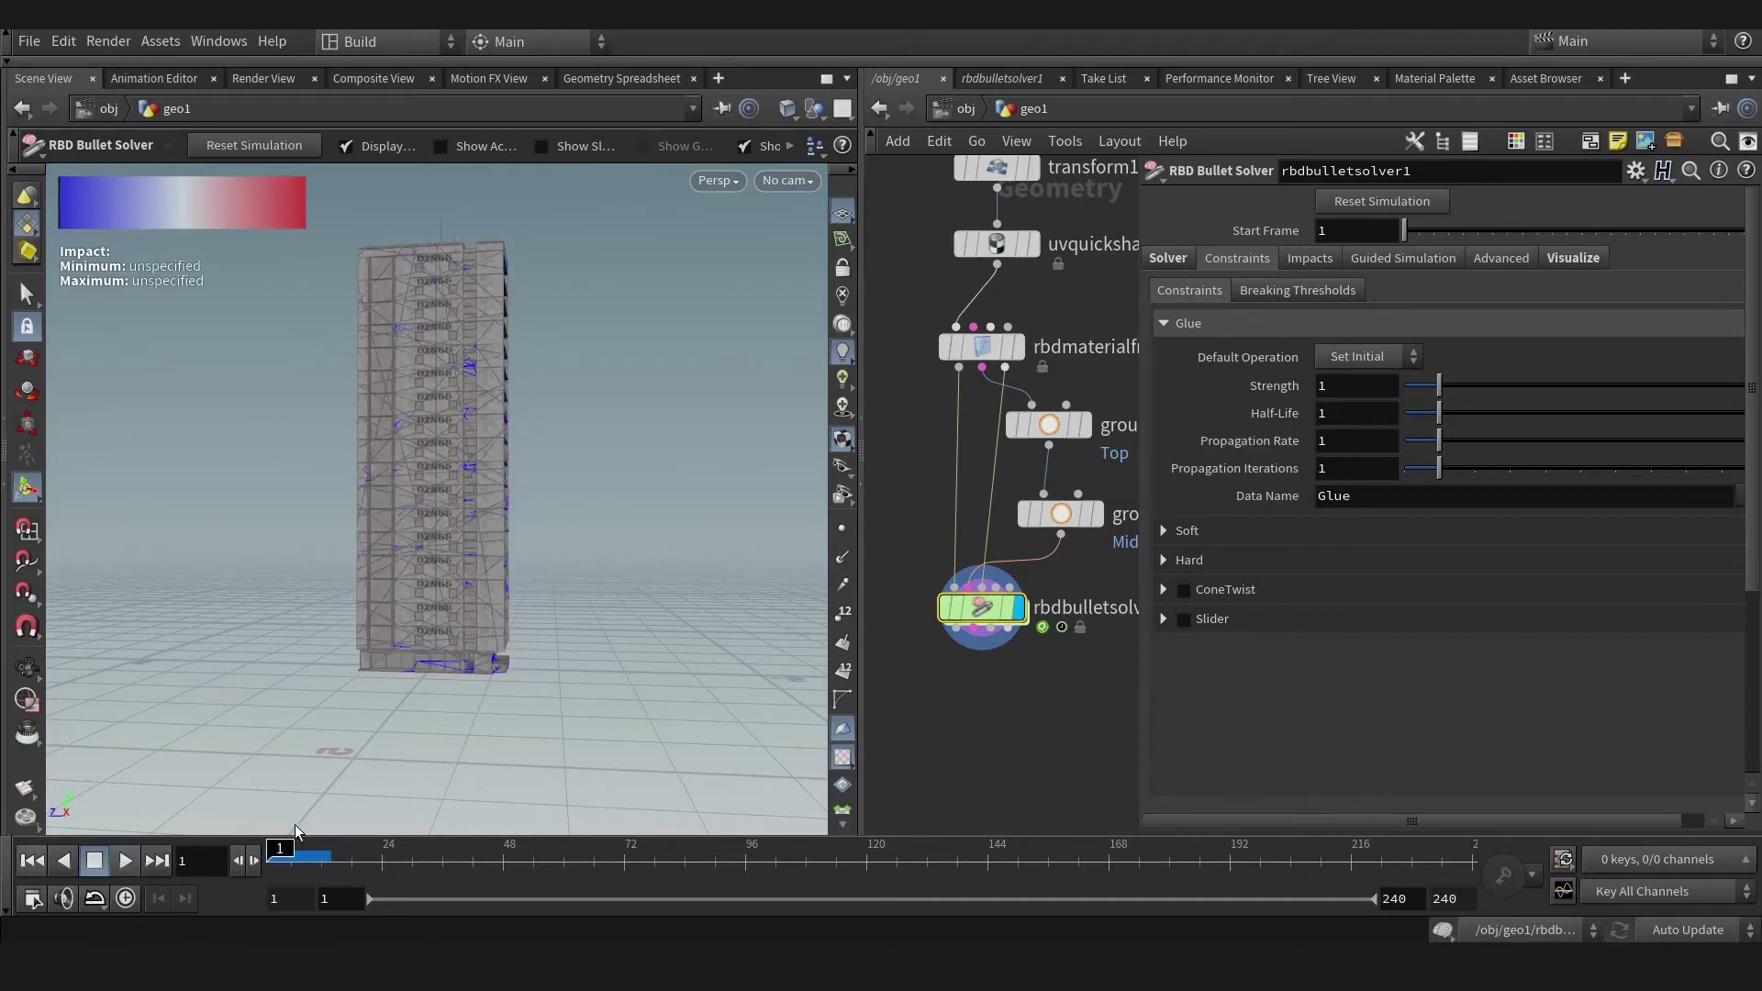
left_click(295, 851)
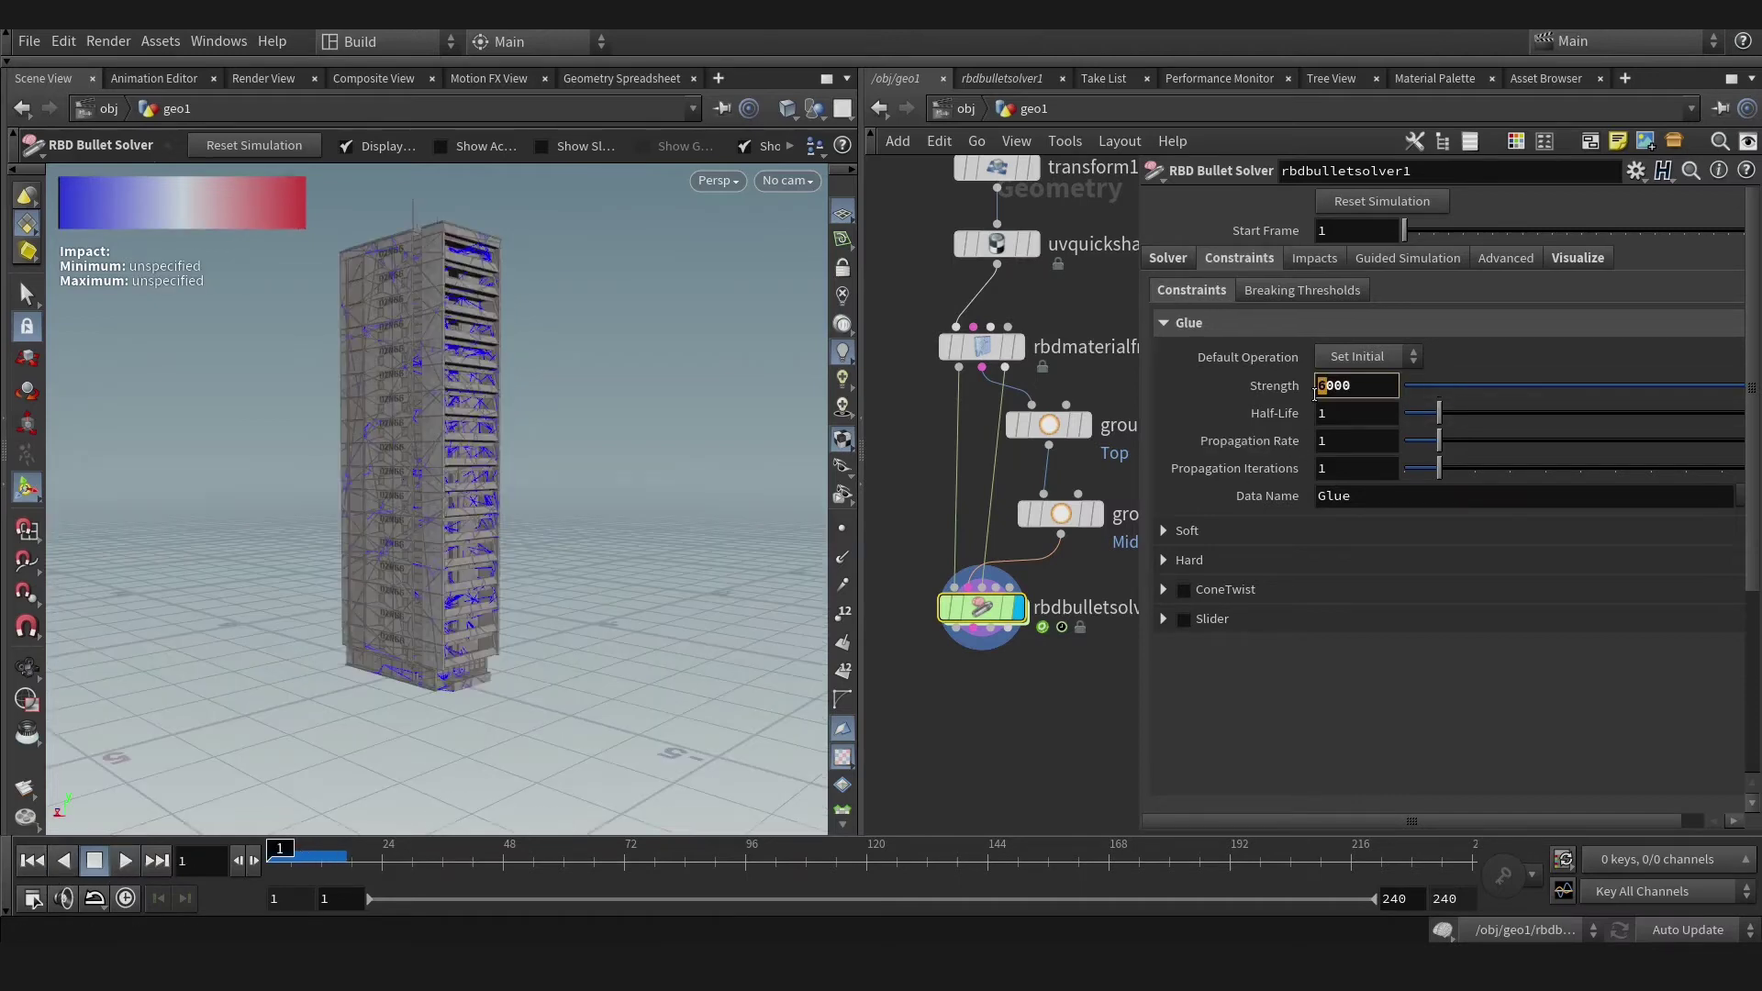
left_click(97, 861)
left_click_drag(511, 629, 413, 640)
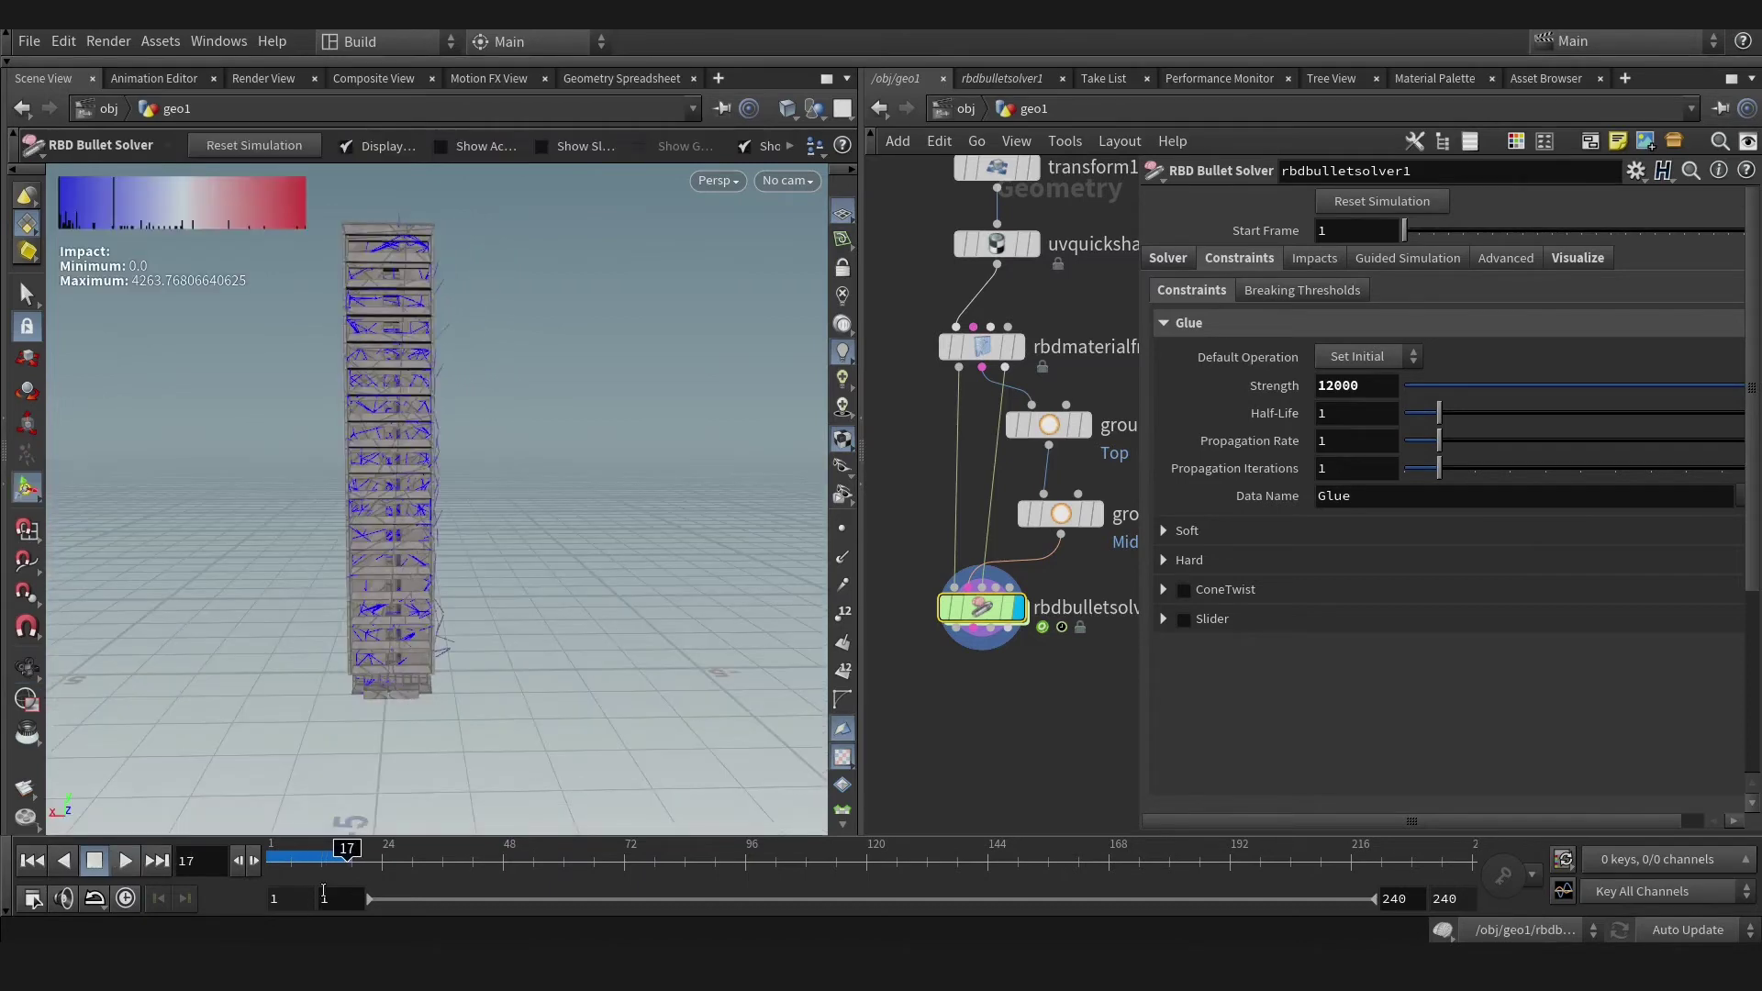
key("Left")
left_click_drag(316, 858, 279, 858)
left_click_drag(481, 564, 710, 625)
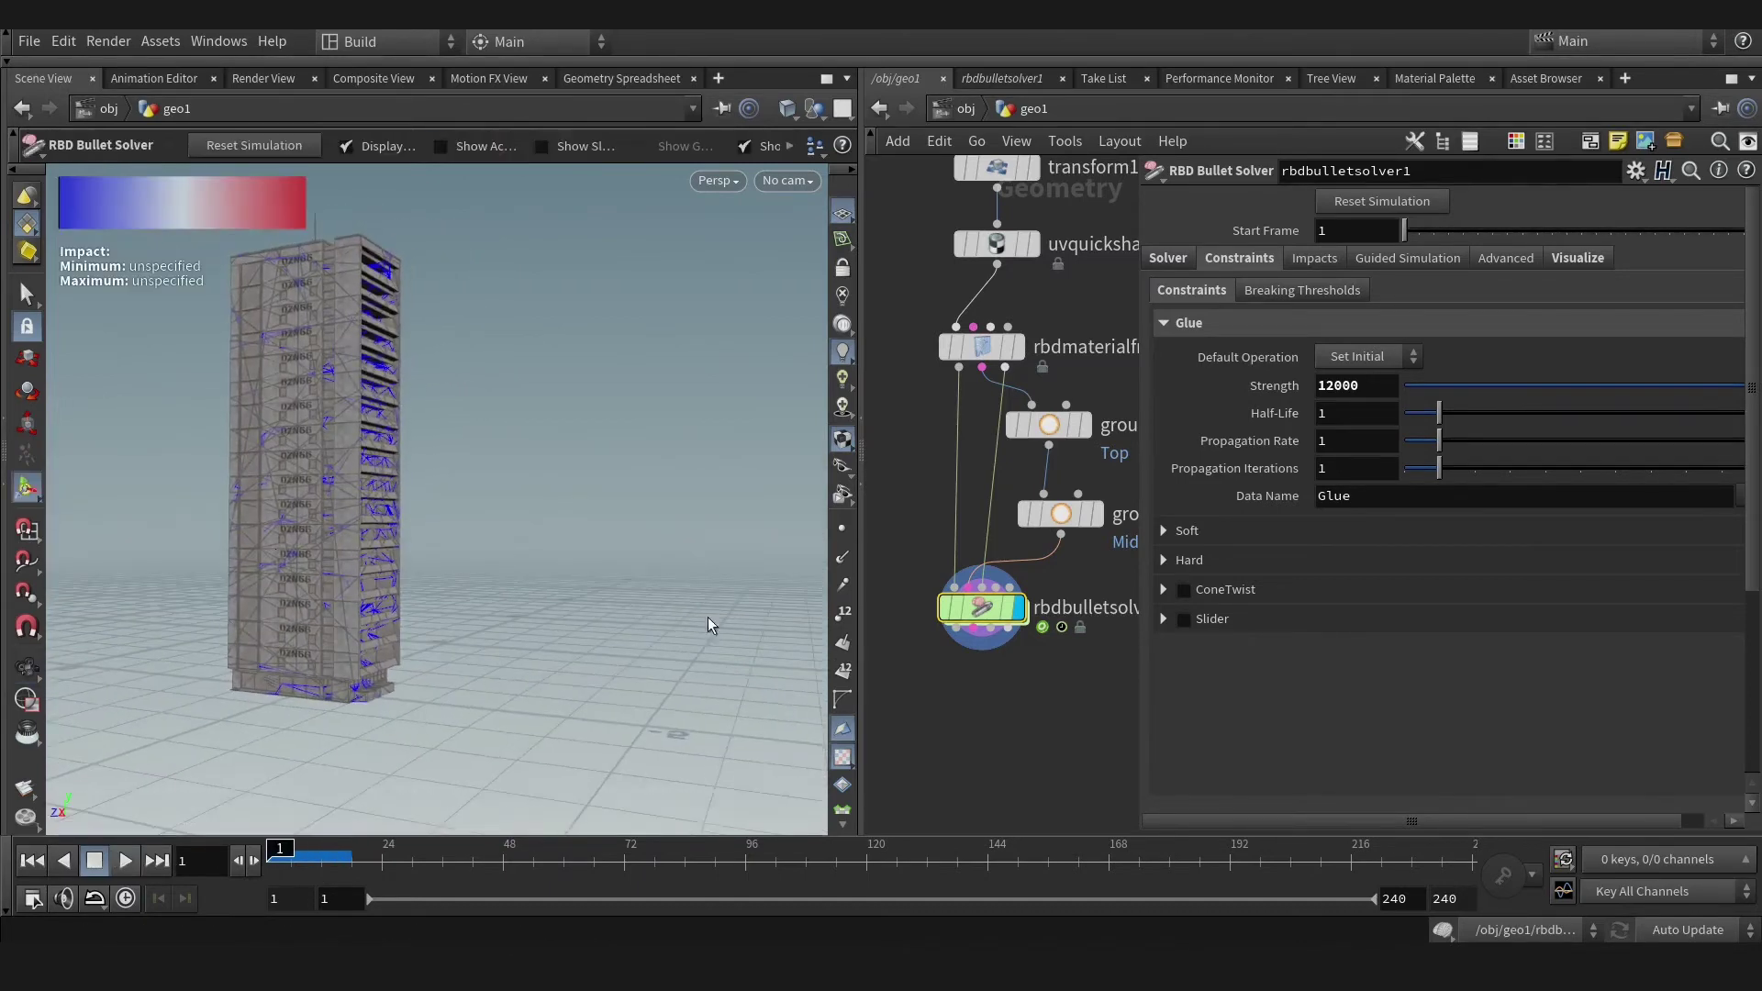
- Add a breaking rule deleting Glue constraints in the Middel group at frame 0
left_click(1287, 291)
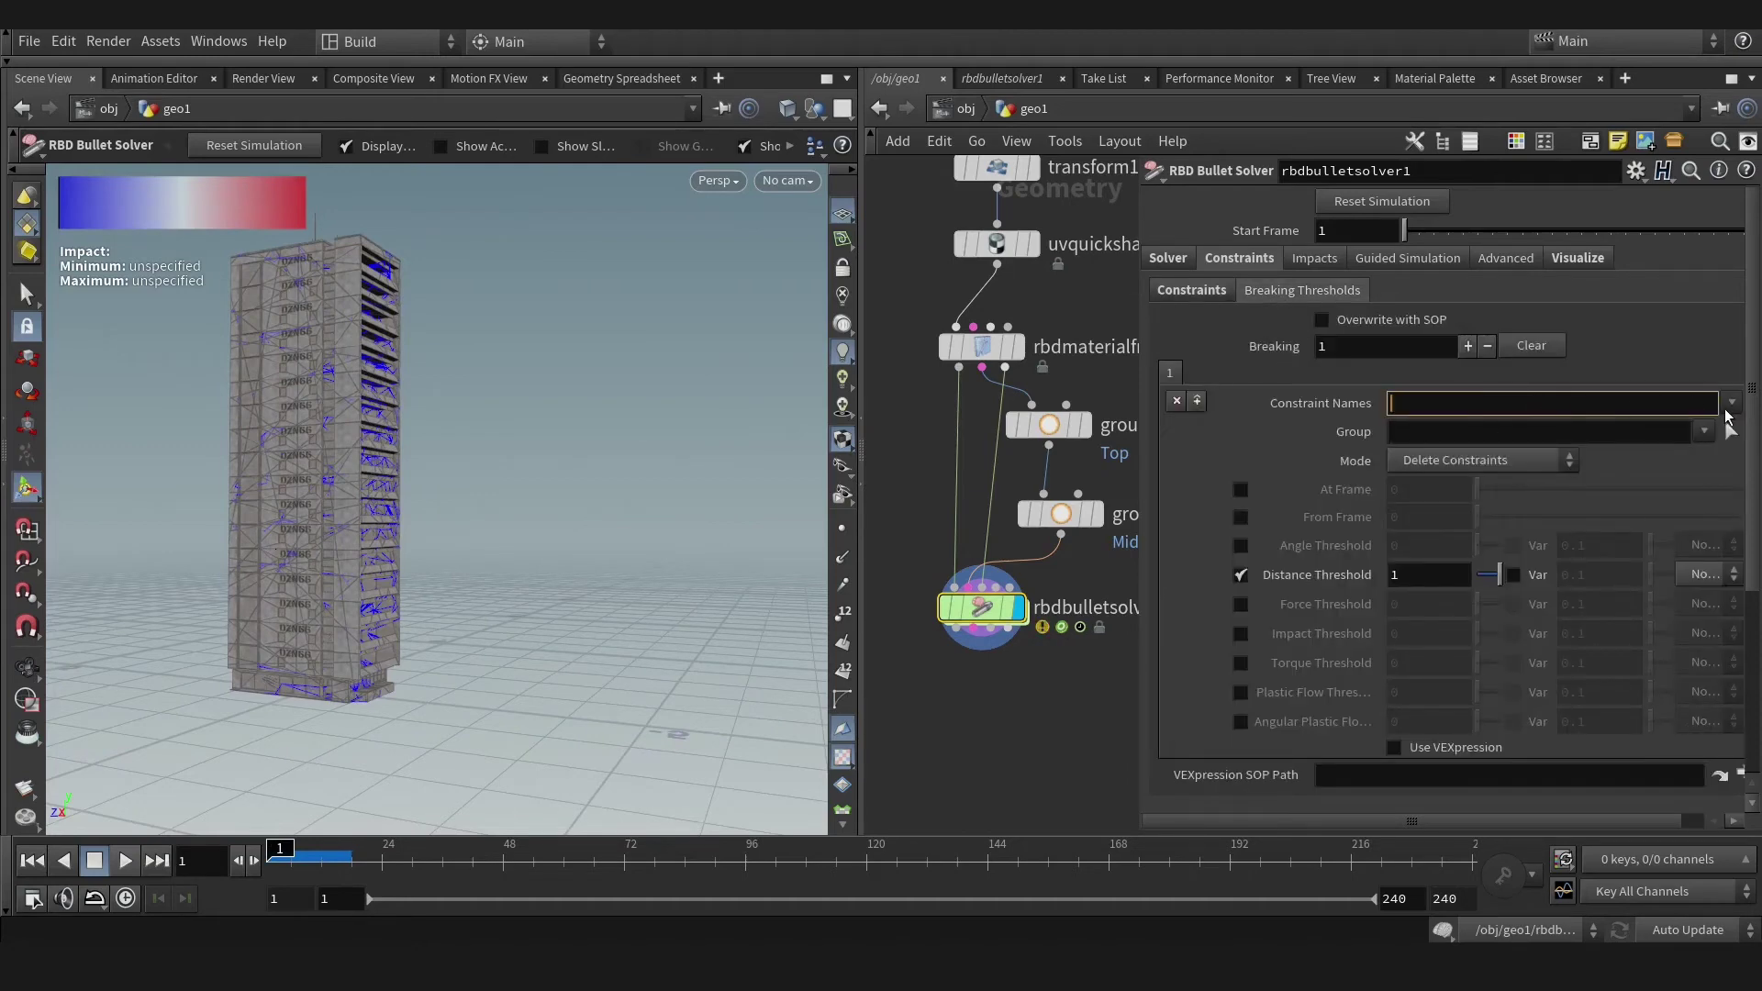
type("Glue")
left_click(1703, 433)
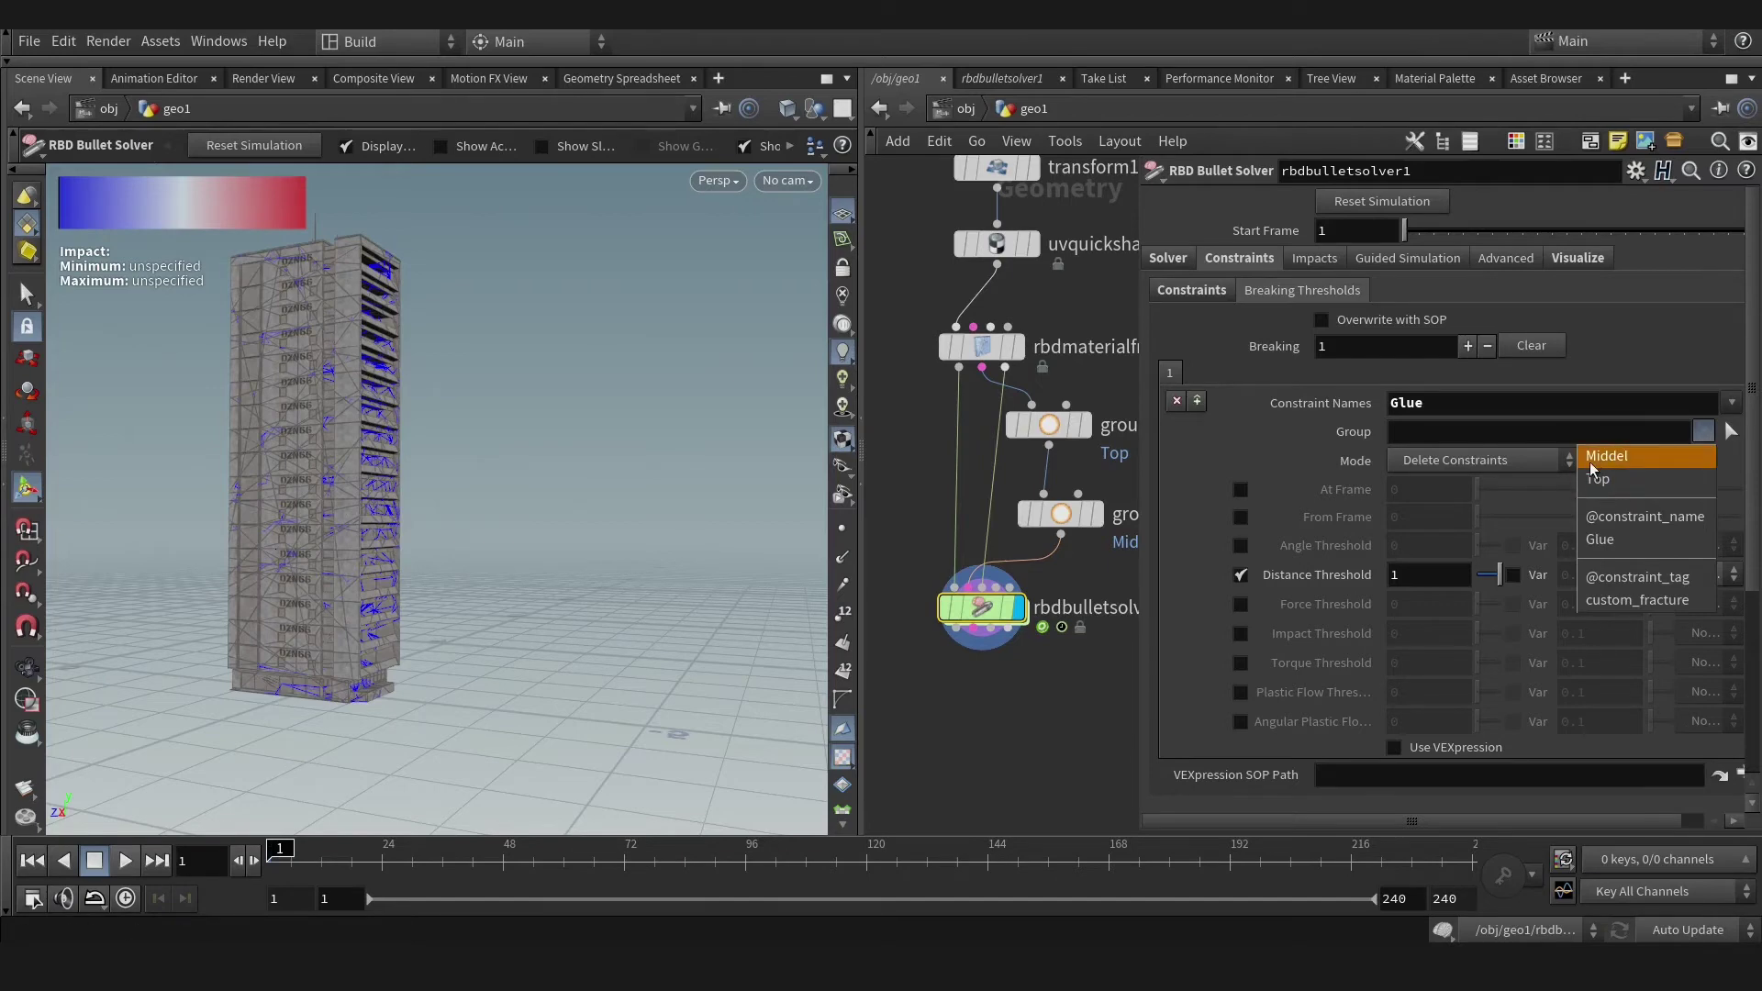
left_click(1617, 456)
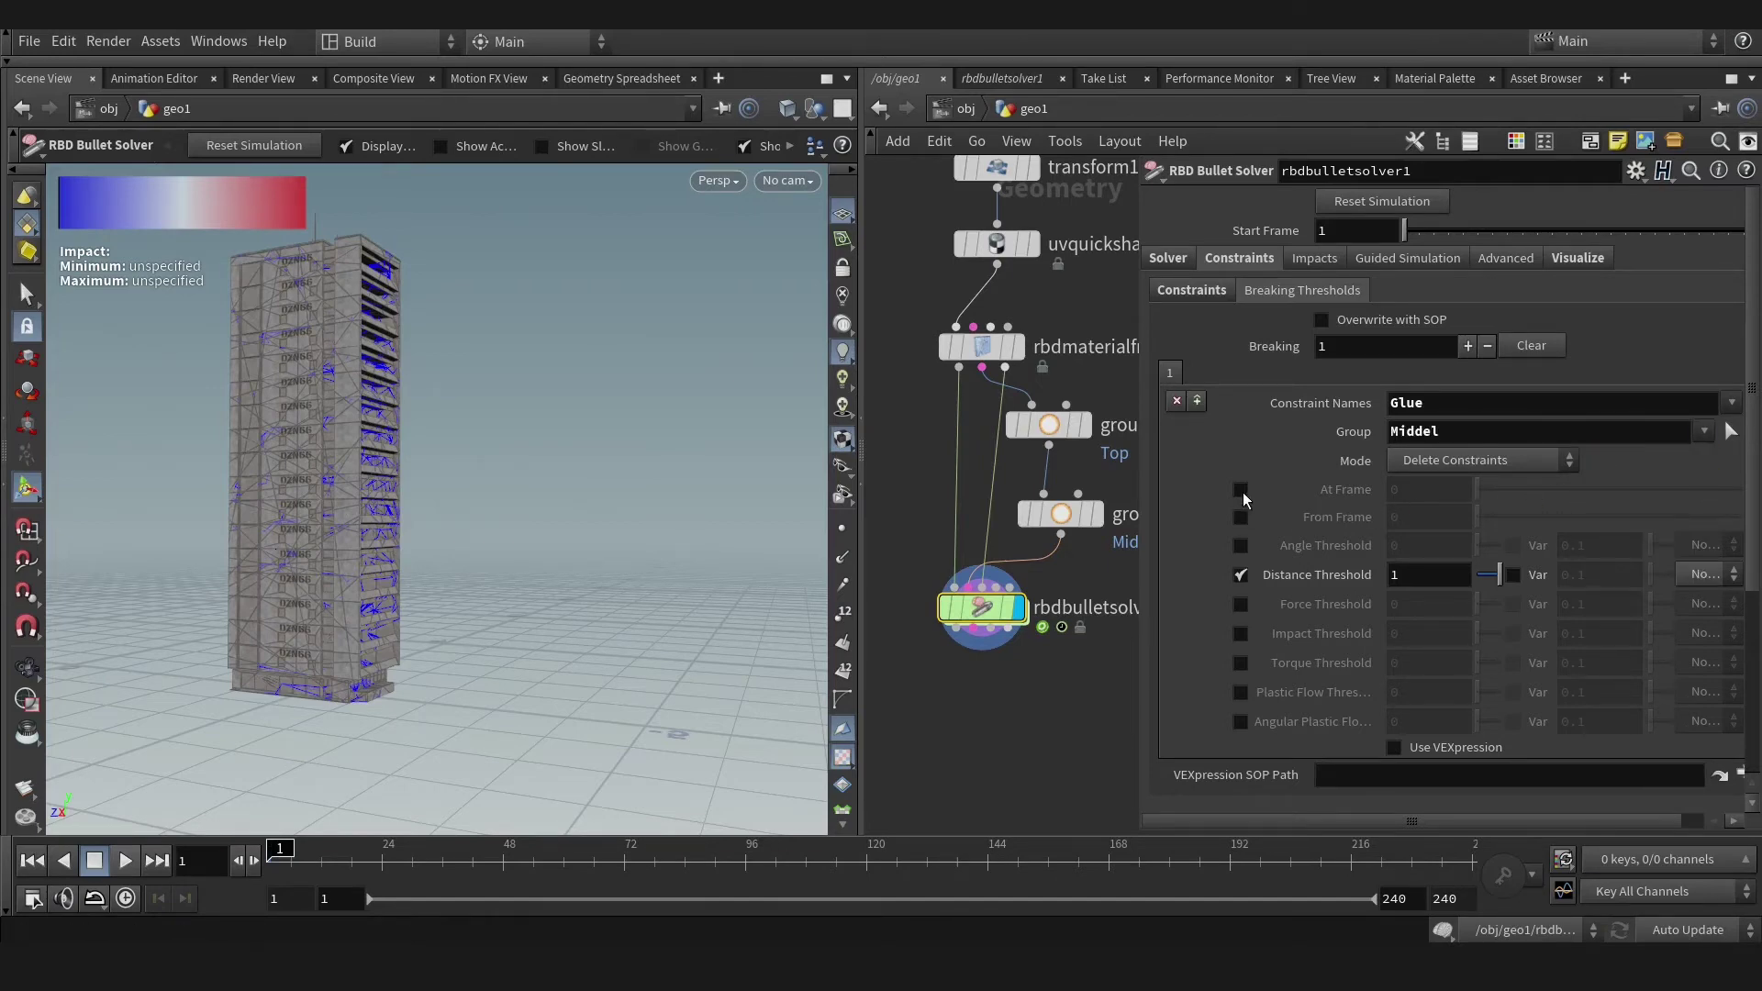
- Play the simulation and orbit around the collapsed tower debris
left_click_drag(552, 482, 456, 482, "alt")
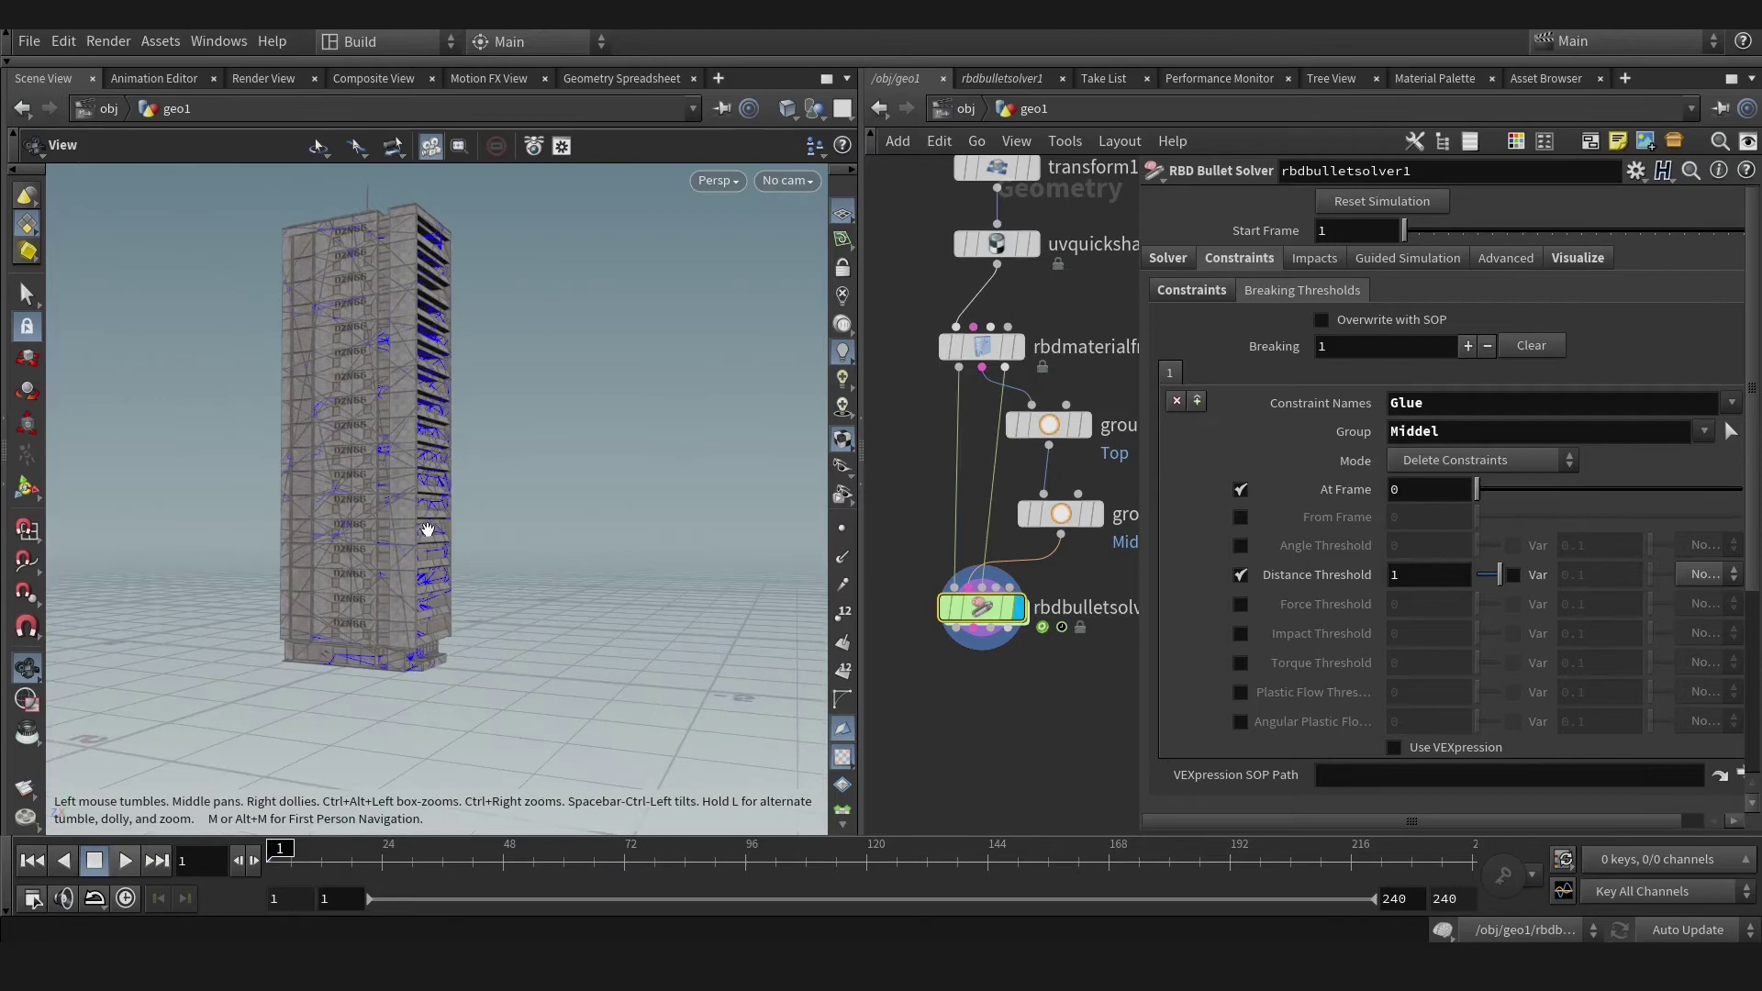
left_click(124, 859)
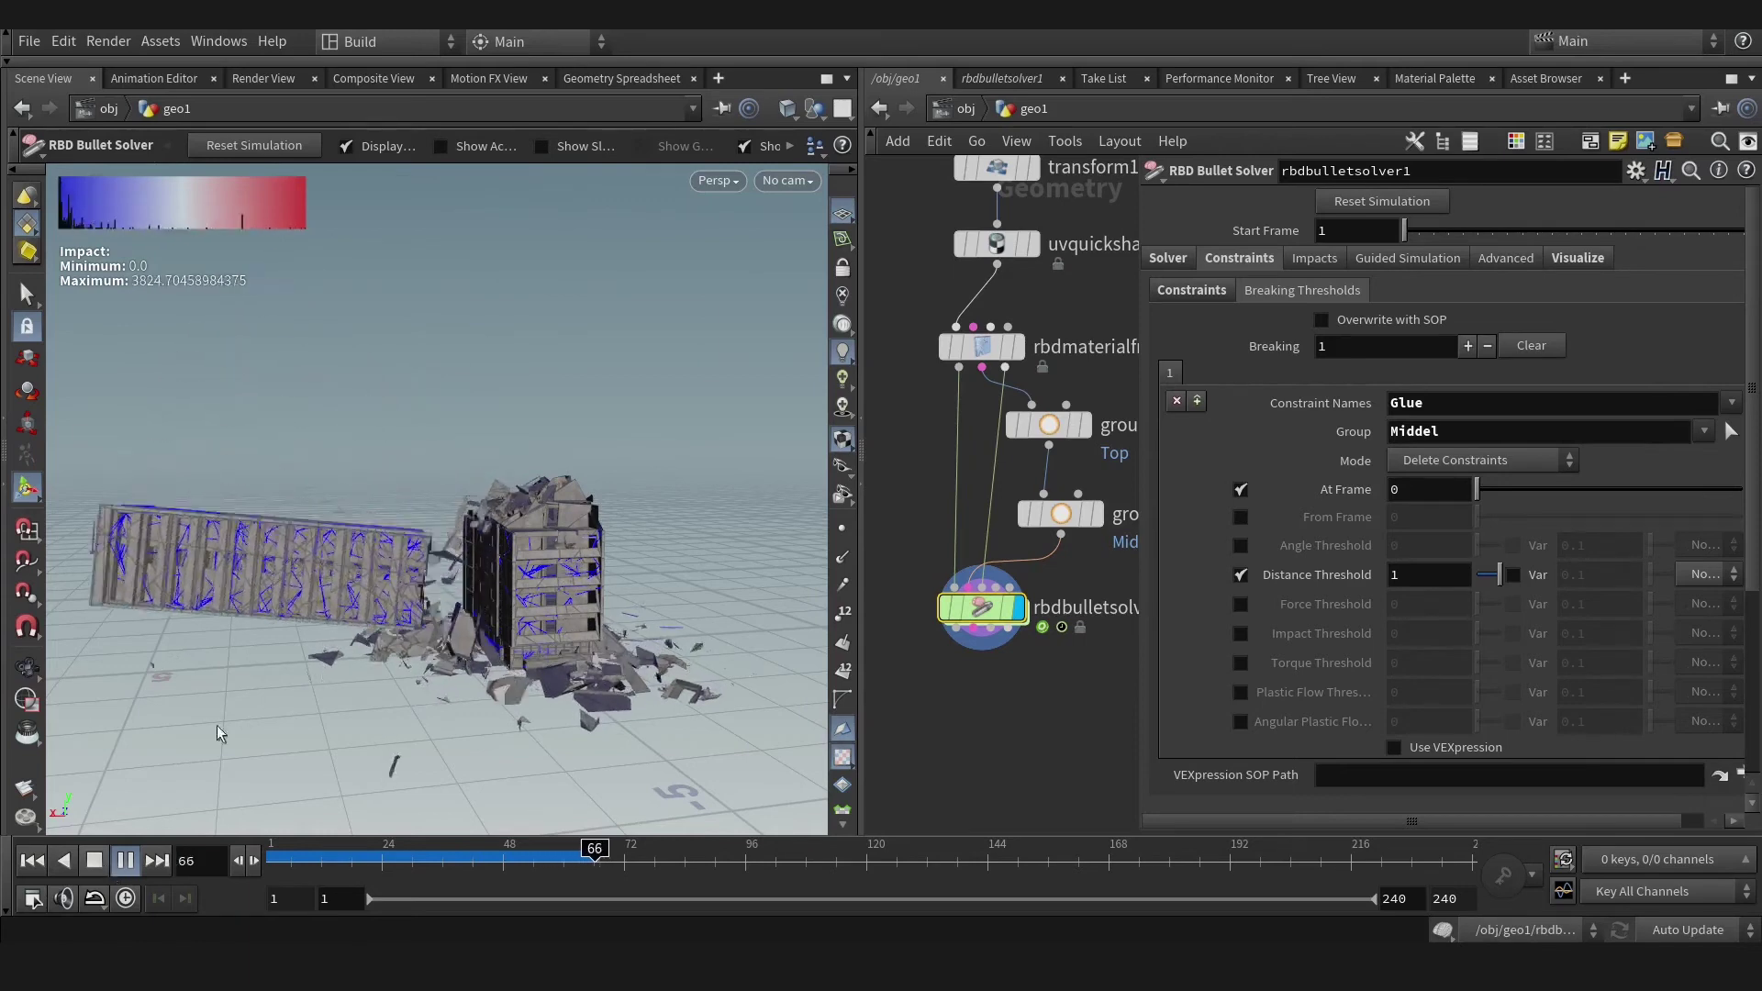
key("Escape")
mouse_move(216, 726)
left_mouse_down()
mouse_move(418, 678)
mouse_move(550, 801)
left_mouse_up()
key("Escape")
key("Escape")
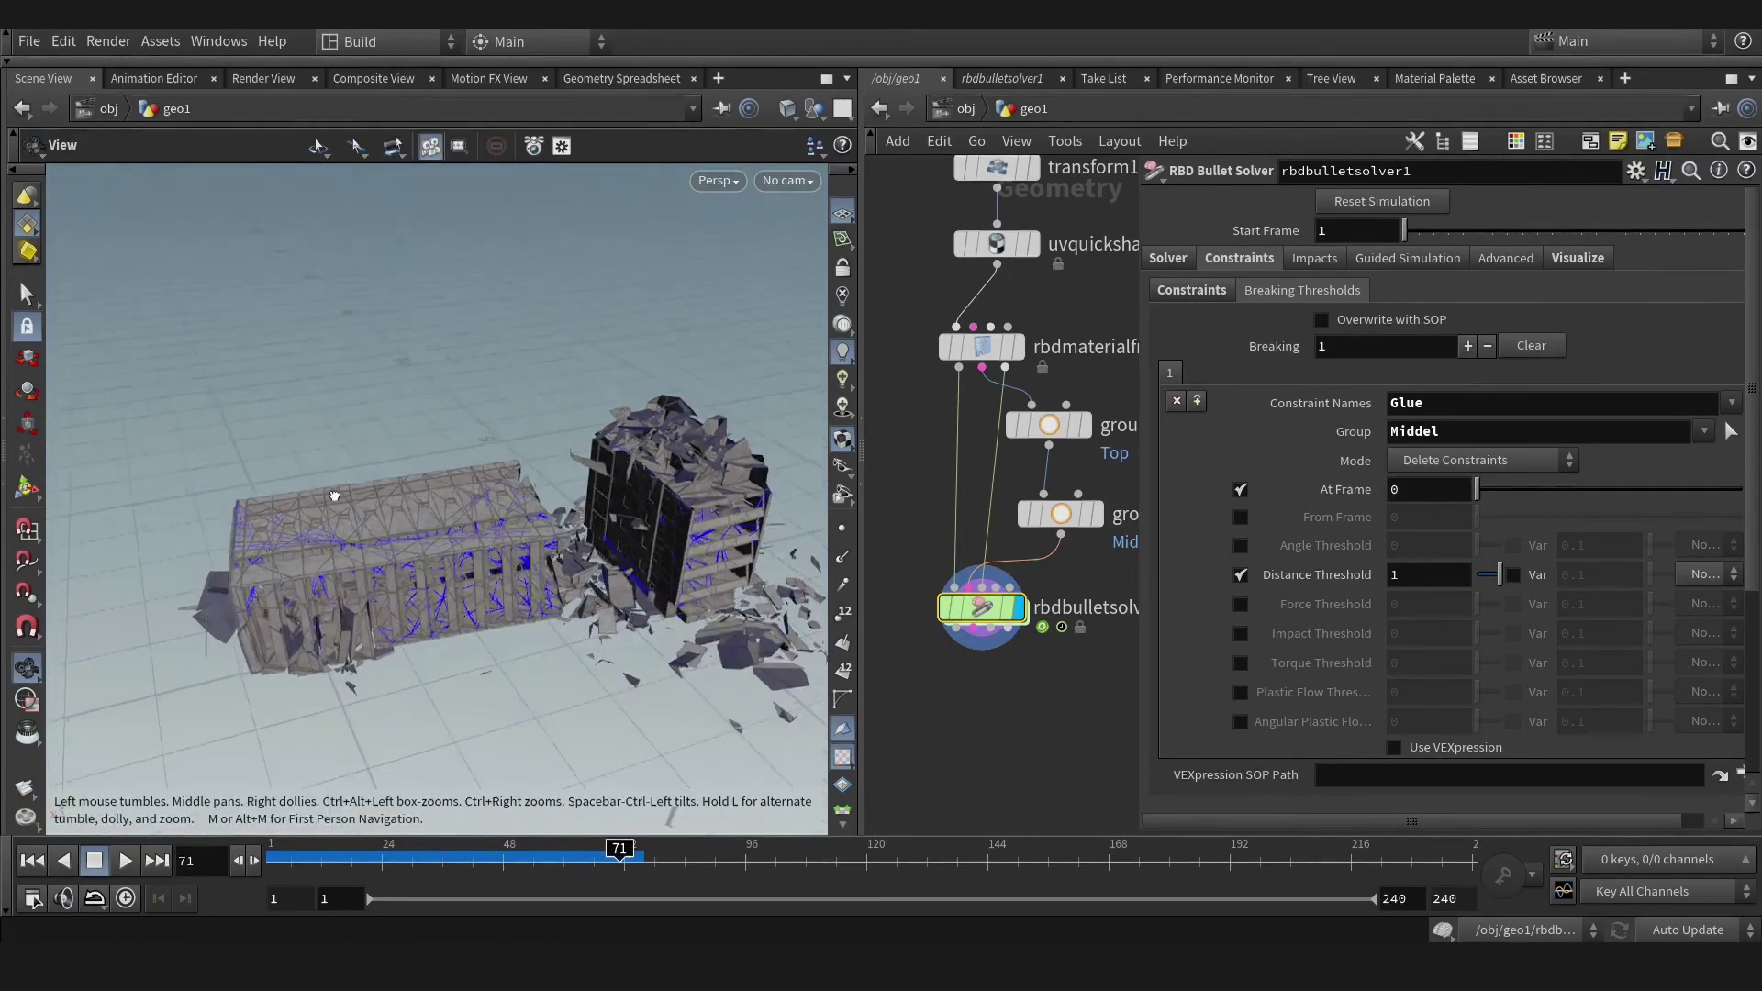
left_click_drag(332, 444, 268, 488)
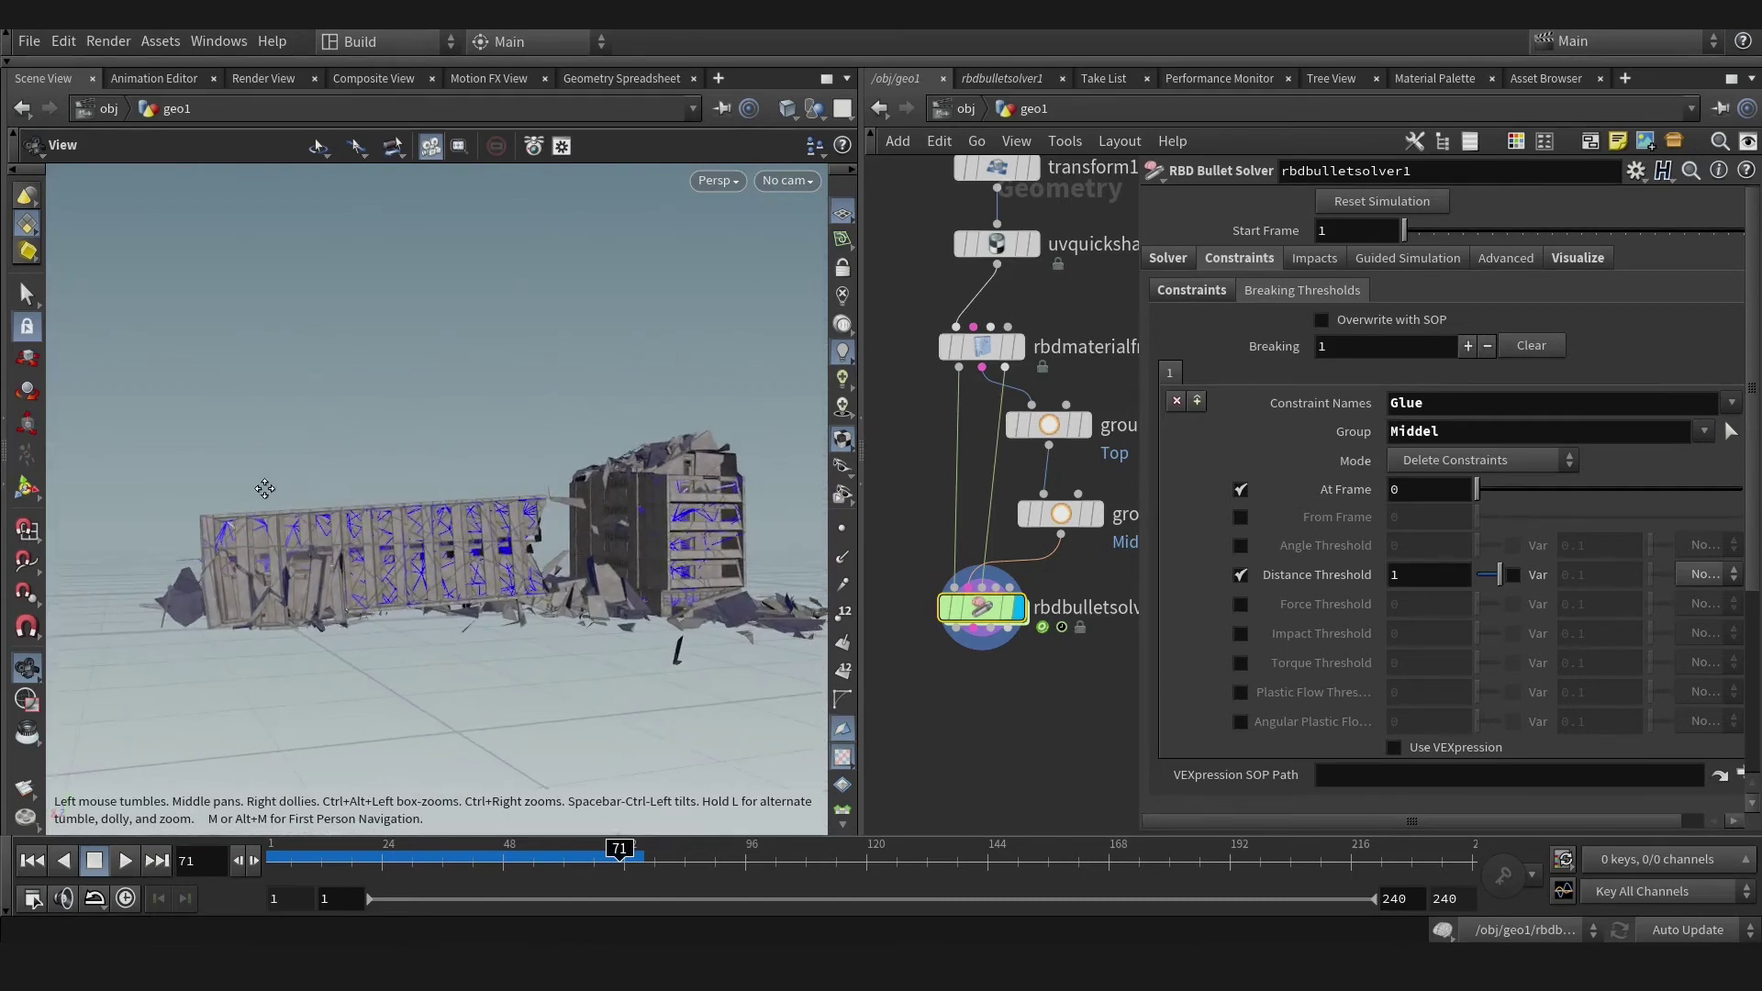
key("Escape")
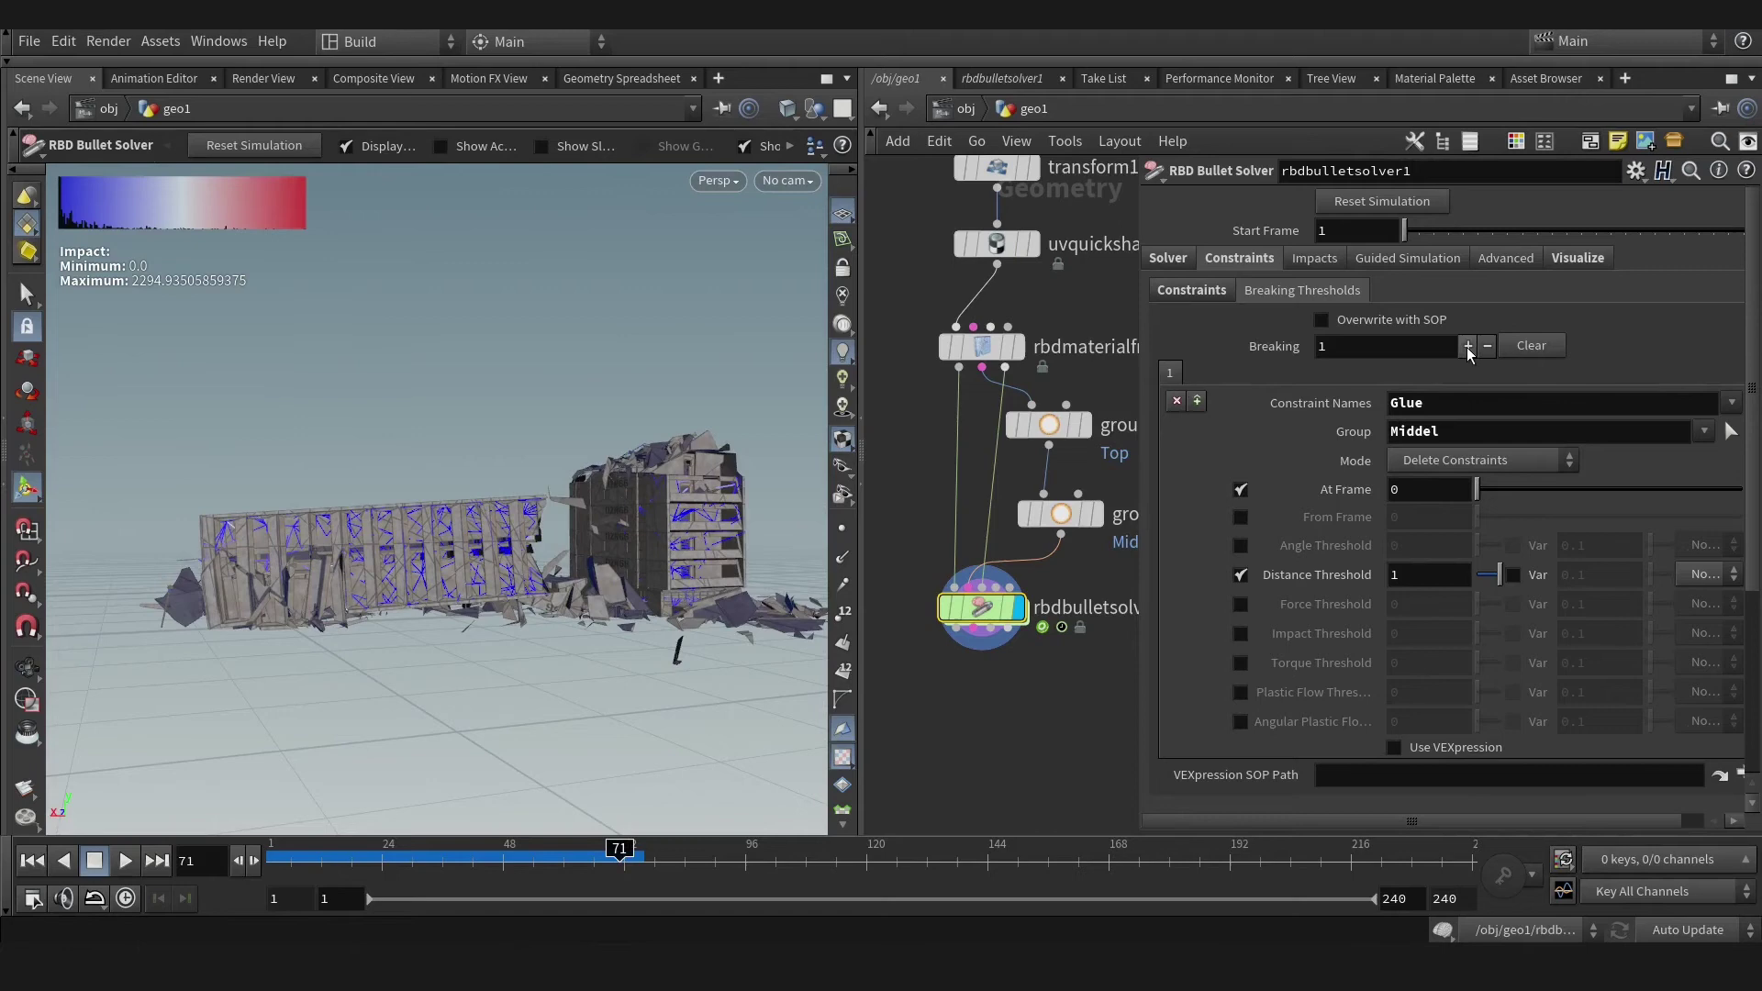
- Add breaking rule 2 deleting Top group Glue constraints at frame 58
left_click_drag(511, 853, 545, 854)
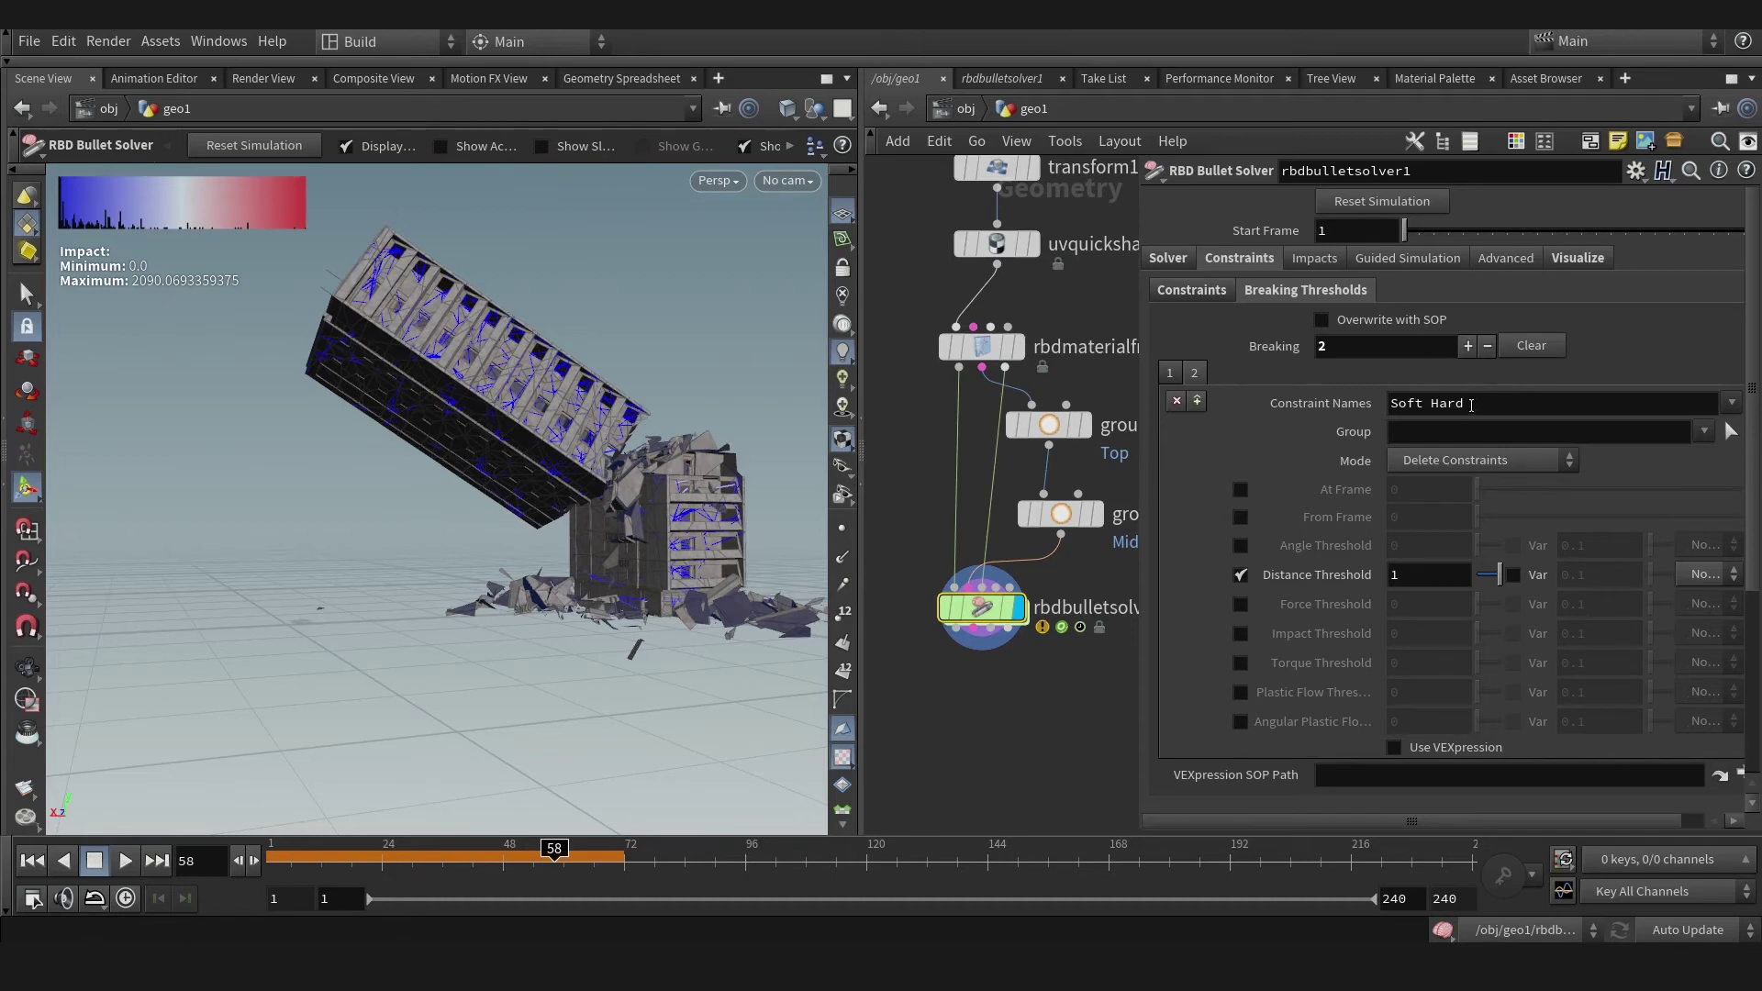
left_click(1705, 431)
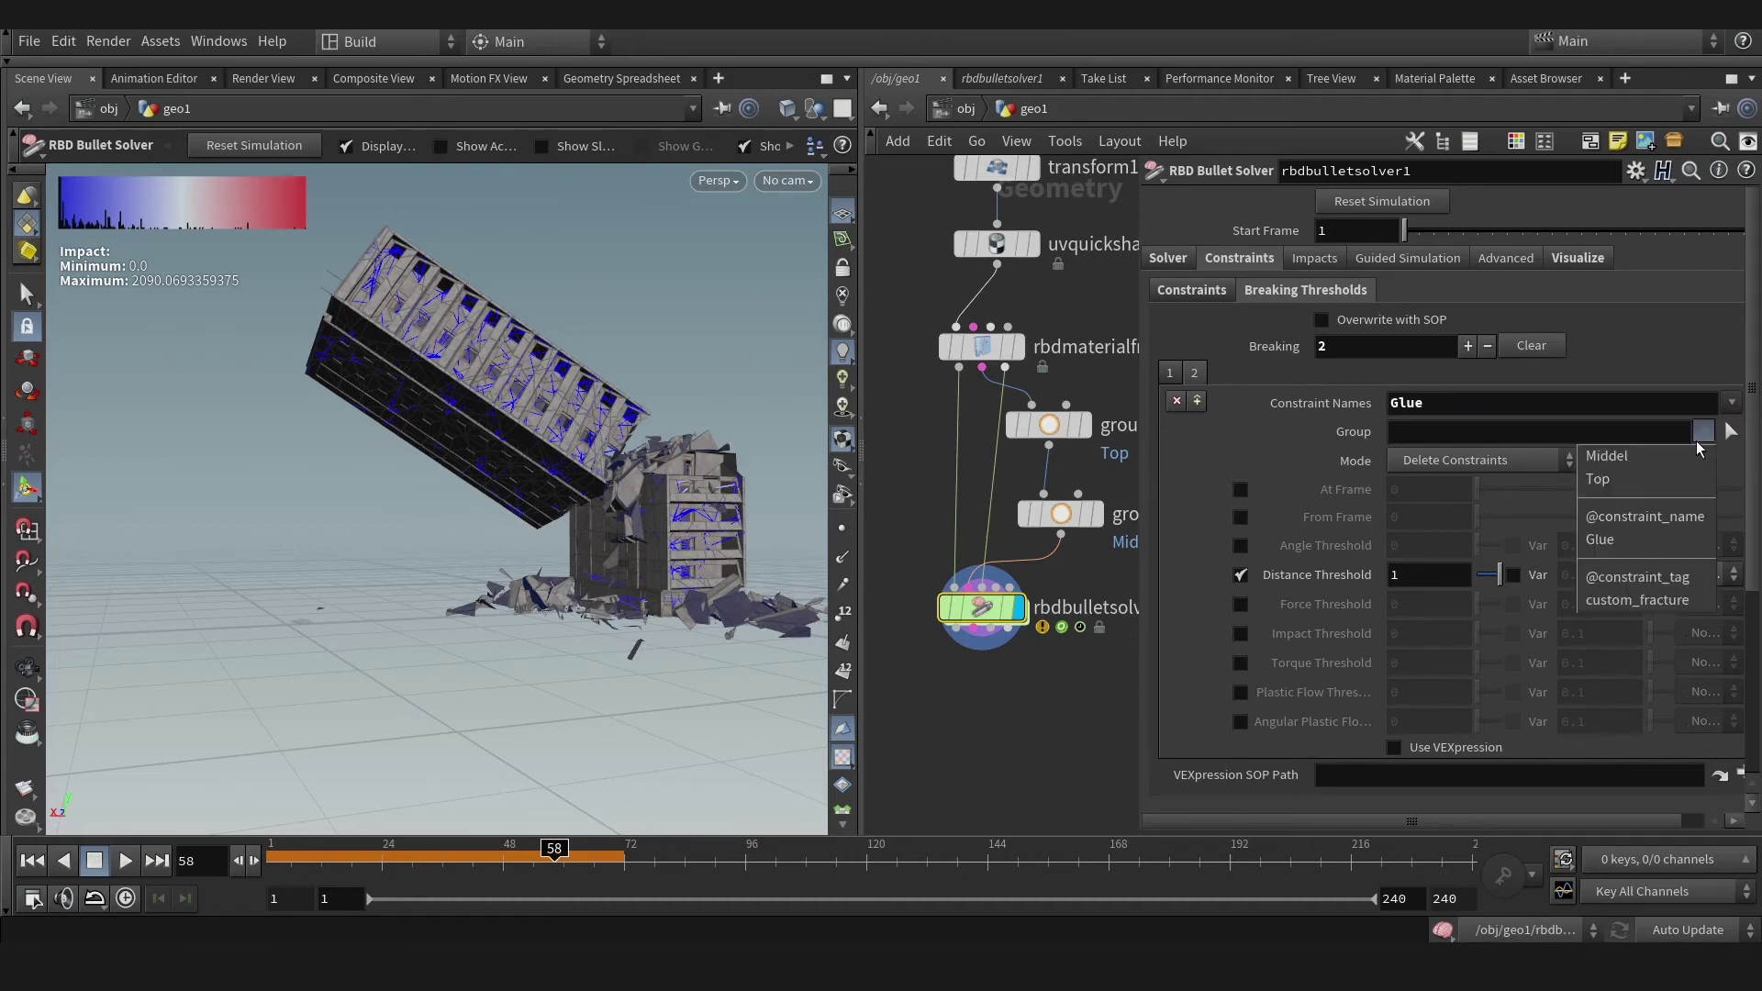
left_click(1645, 457)
left_click(1240, 490)
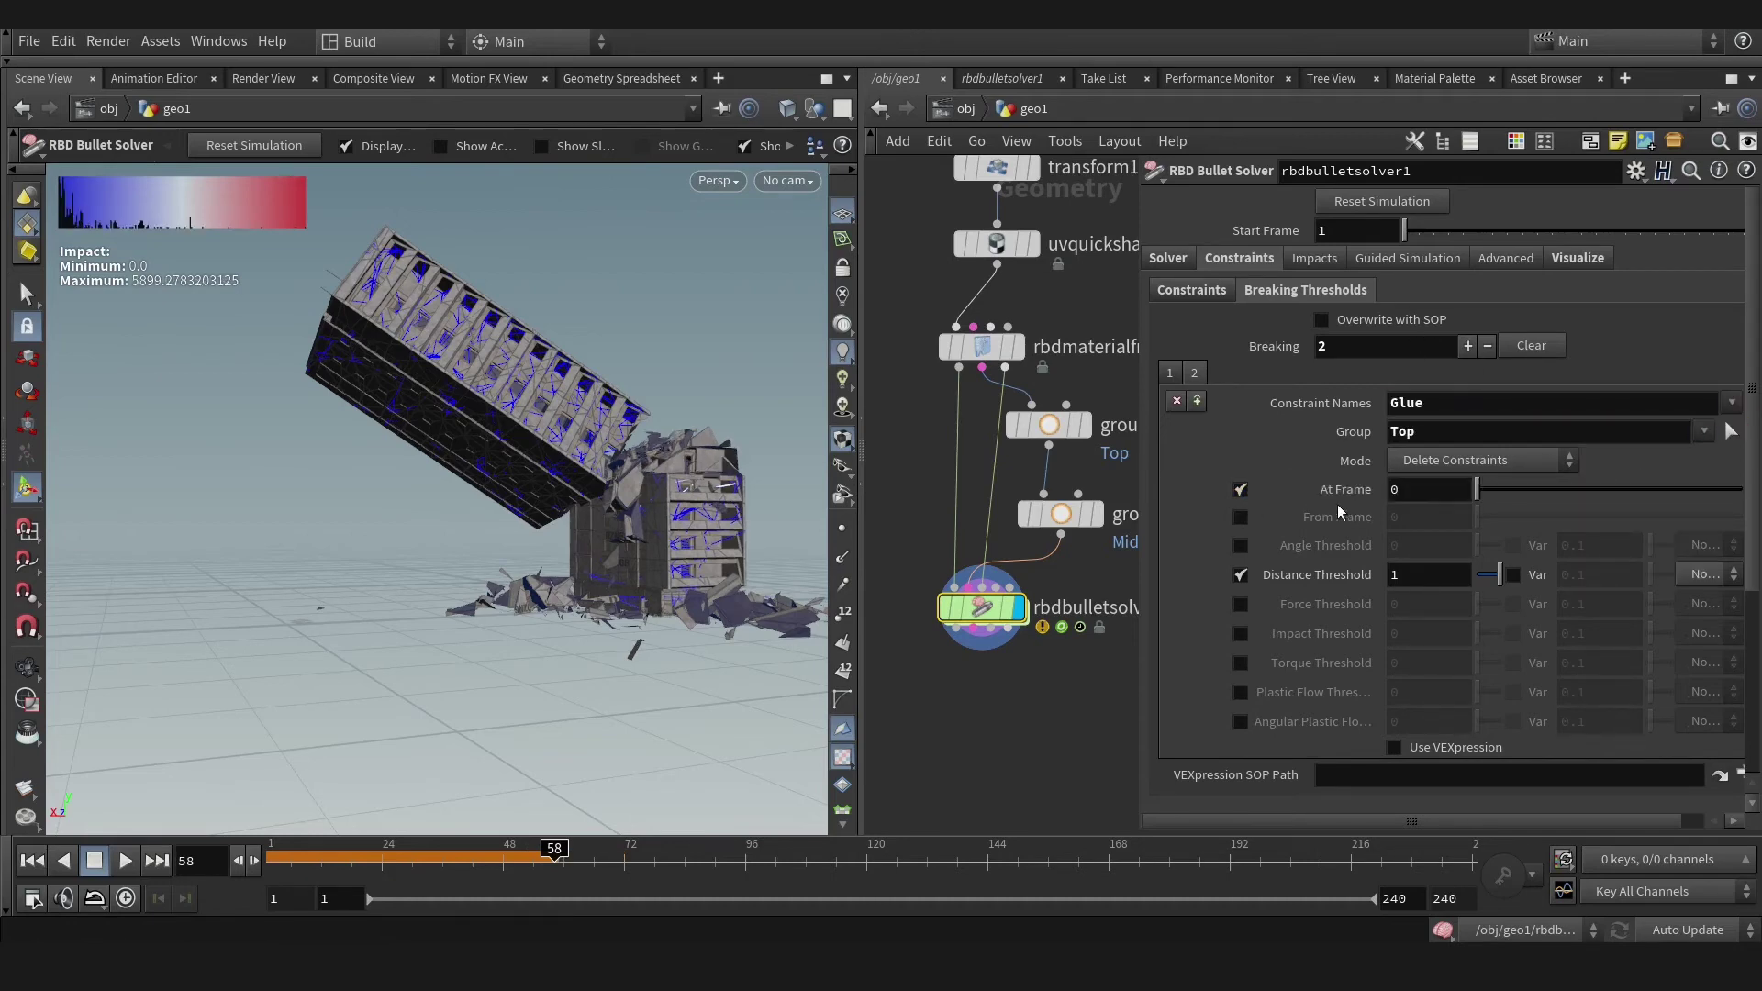
- Rewind and replay the collapse, orbiting the view, then scrub back to an early frame
left_click(29, 859)
left_click_drag(676, 472, 630, 537, "alt")
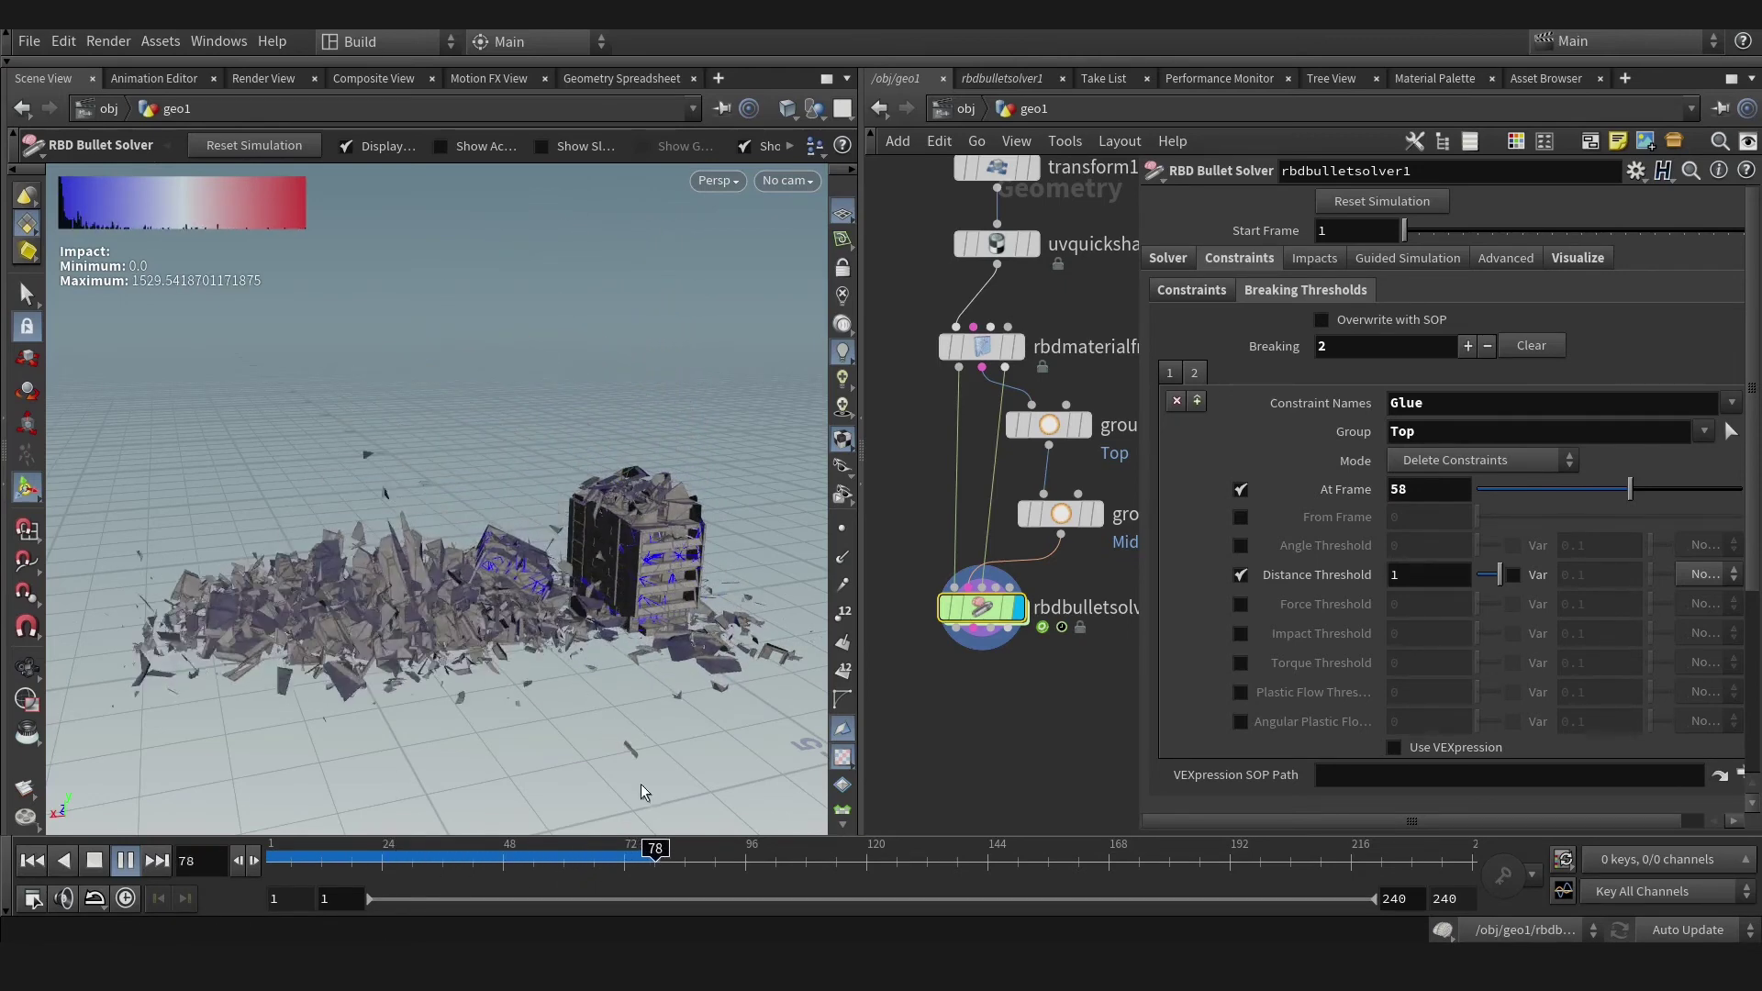
mouse_move(619, 854)
left_mouse_down()
mouse_move(327, 853)
mouse_move(537, 851)
mouse_move(342, 851)
mouse_move(296, 888)
left_mouse_up()
- Add null1 below rbdbulletsolver1 as the display node, and scrub the timeline to preview the collapse
middle_click_drag(1098, 686, 978, 565)
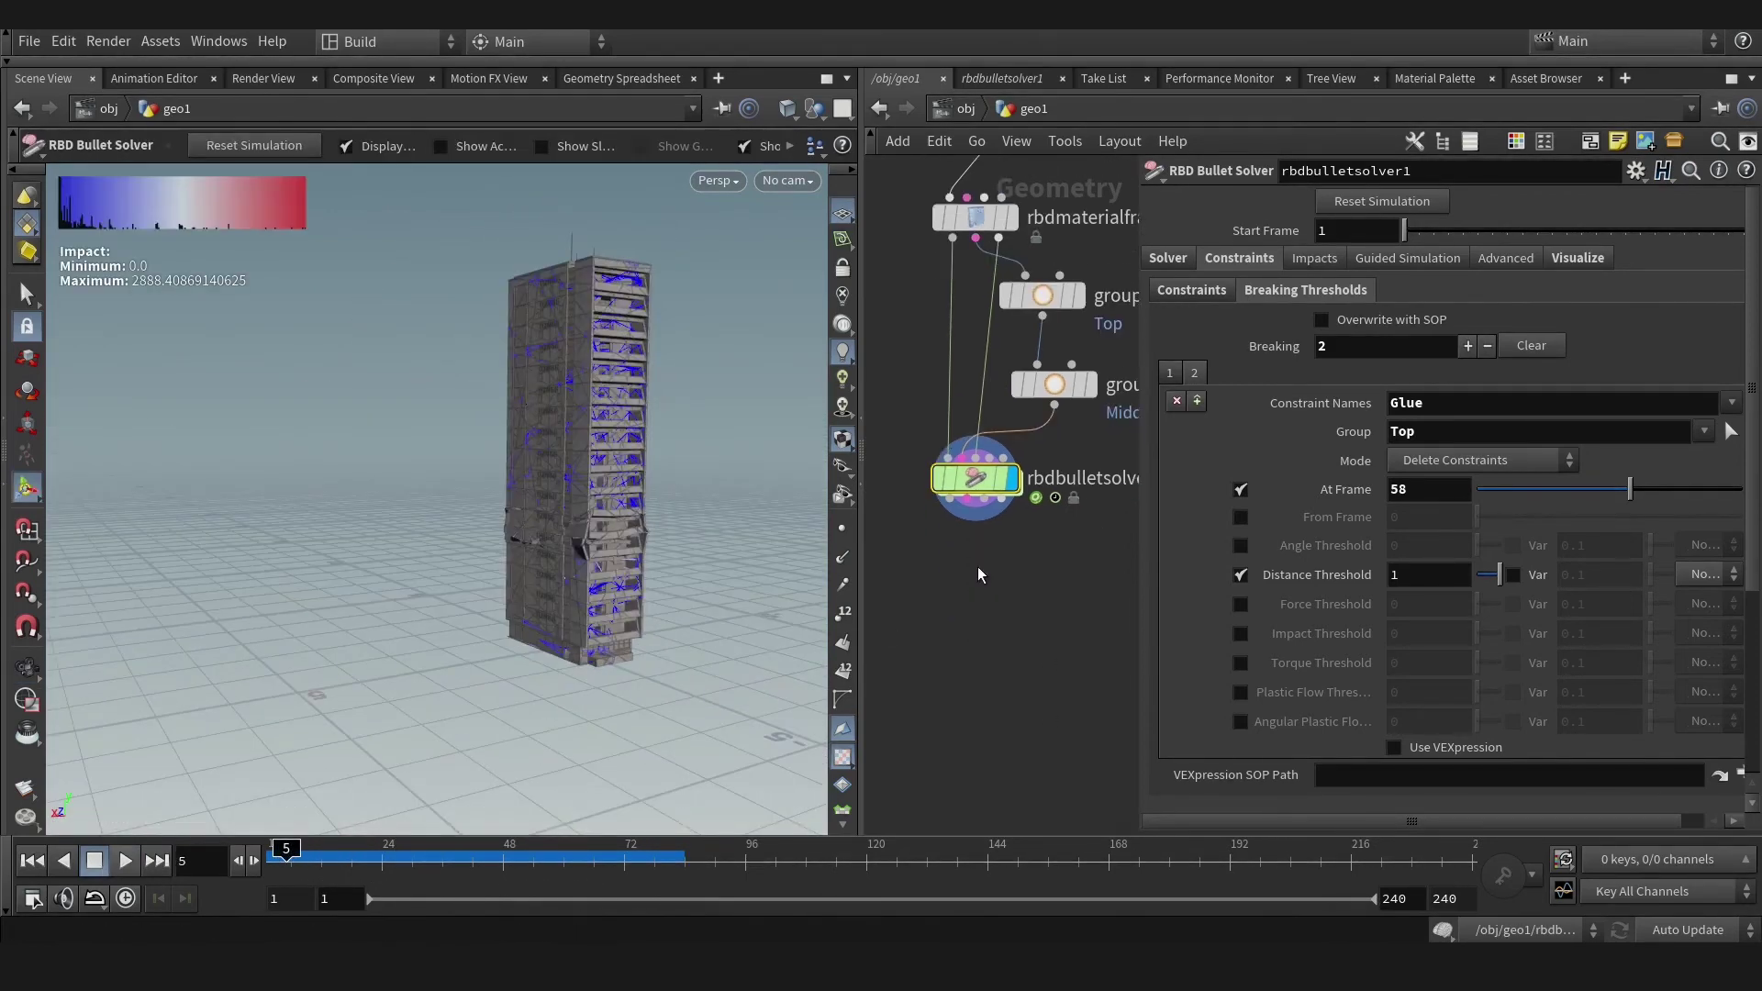
key("Tab")
type("null")
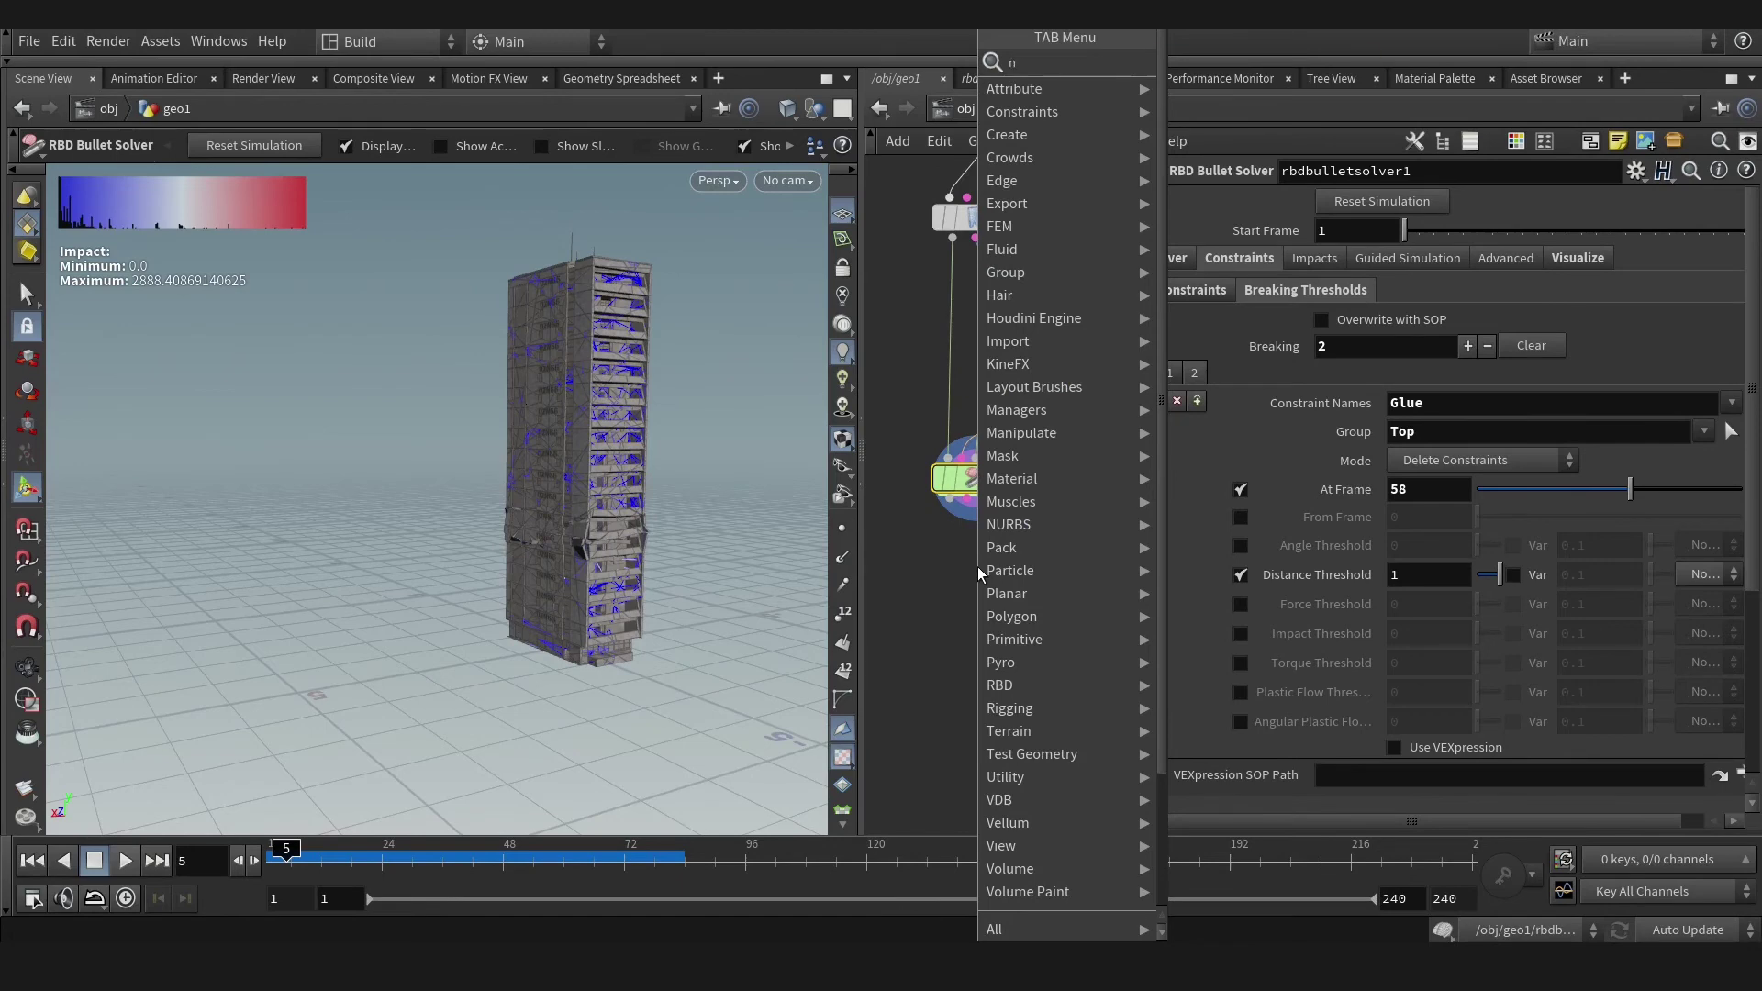
key("Return")
left_click(975, 674)
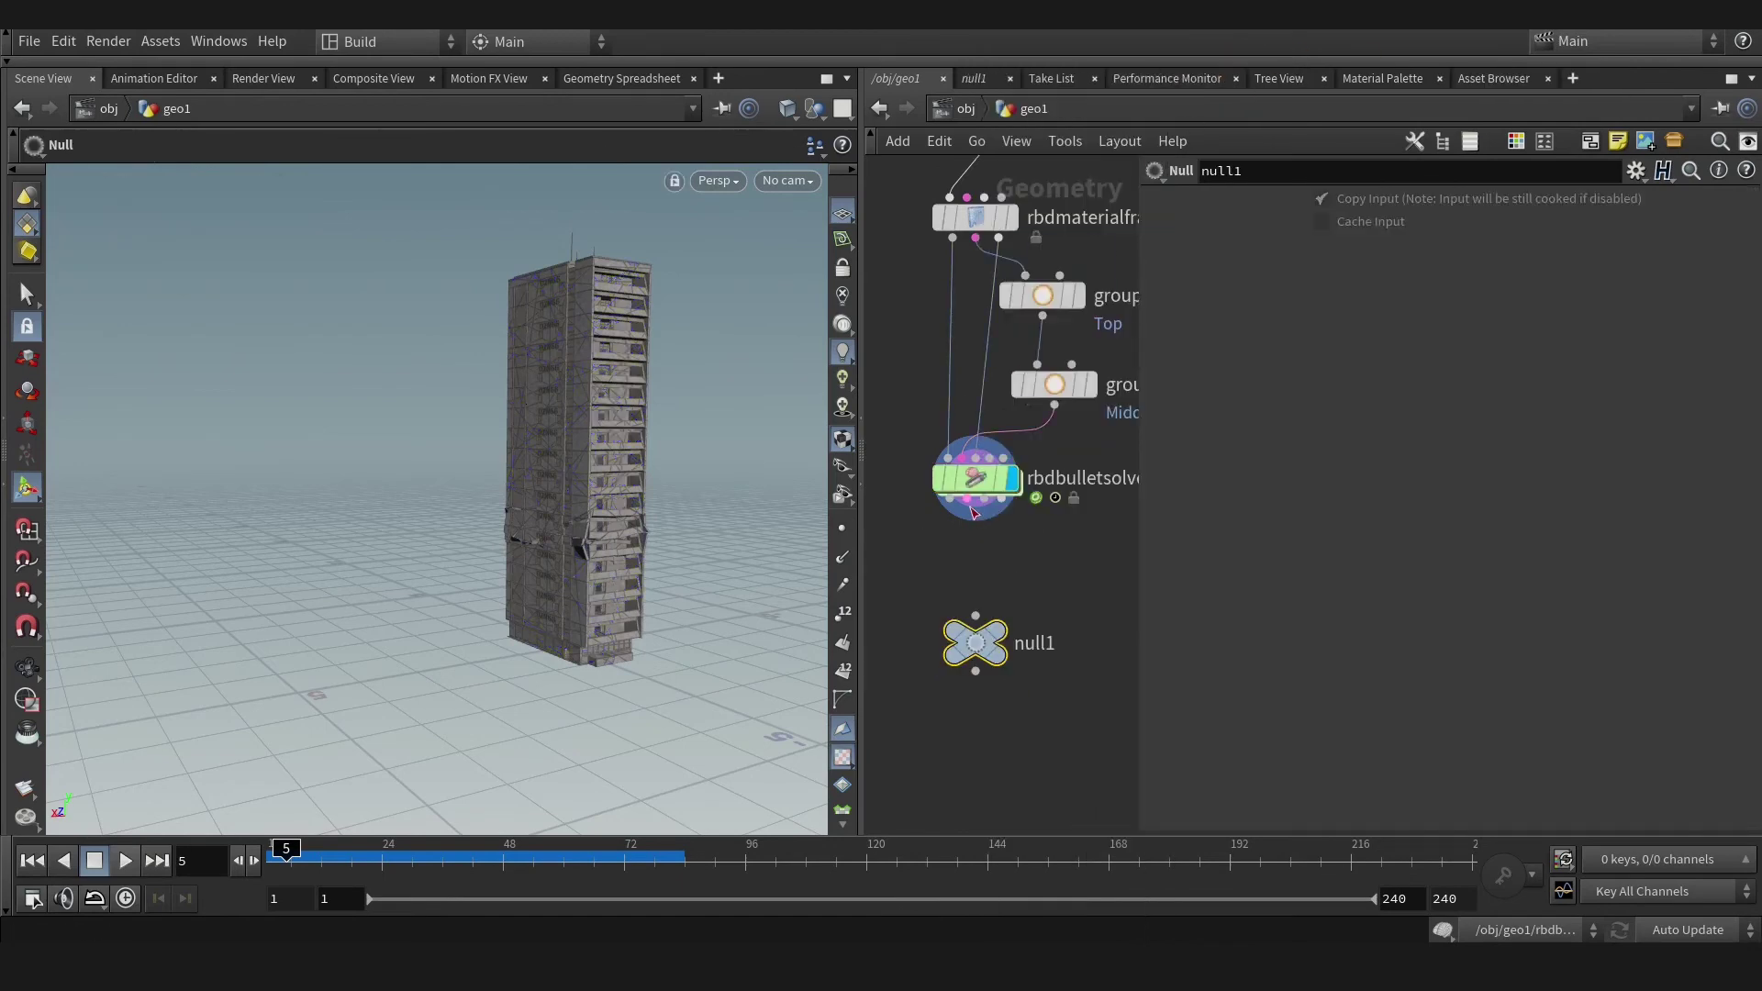
left_click(1020, 599)
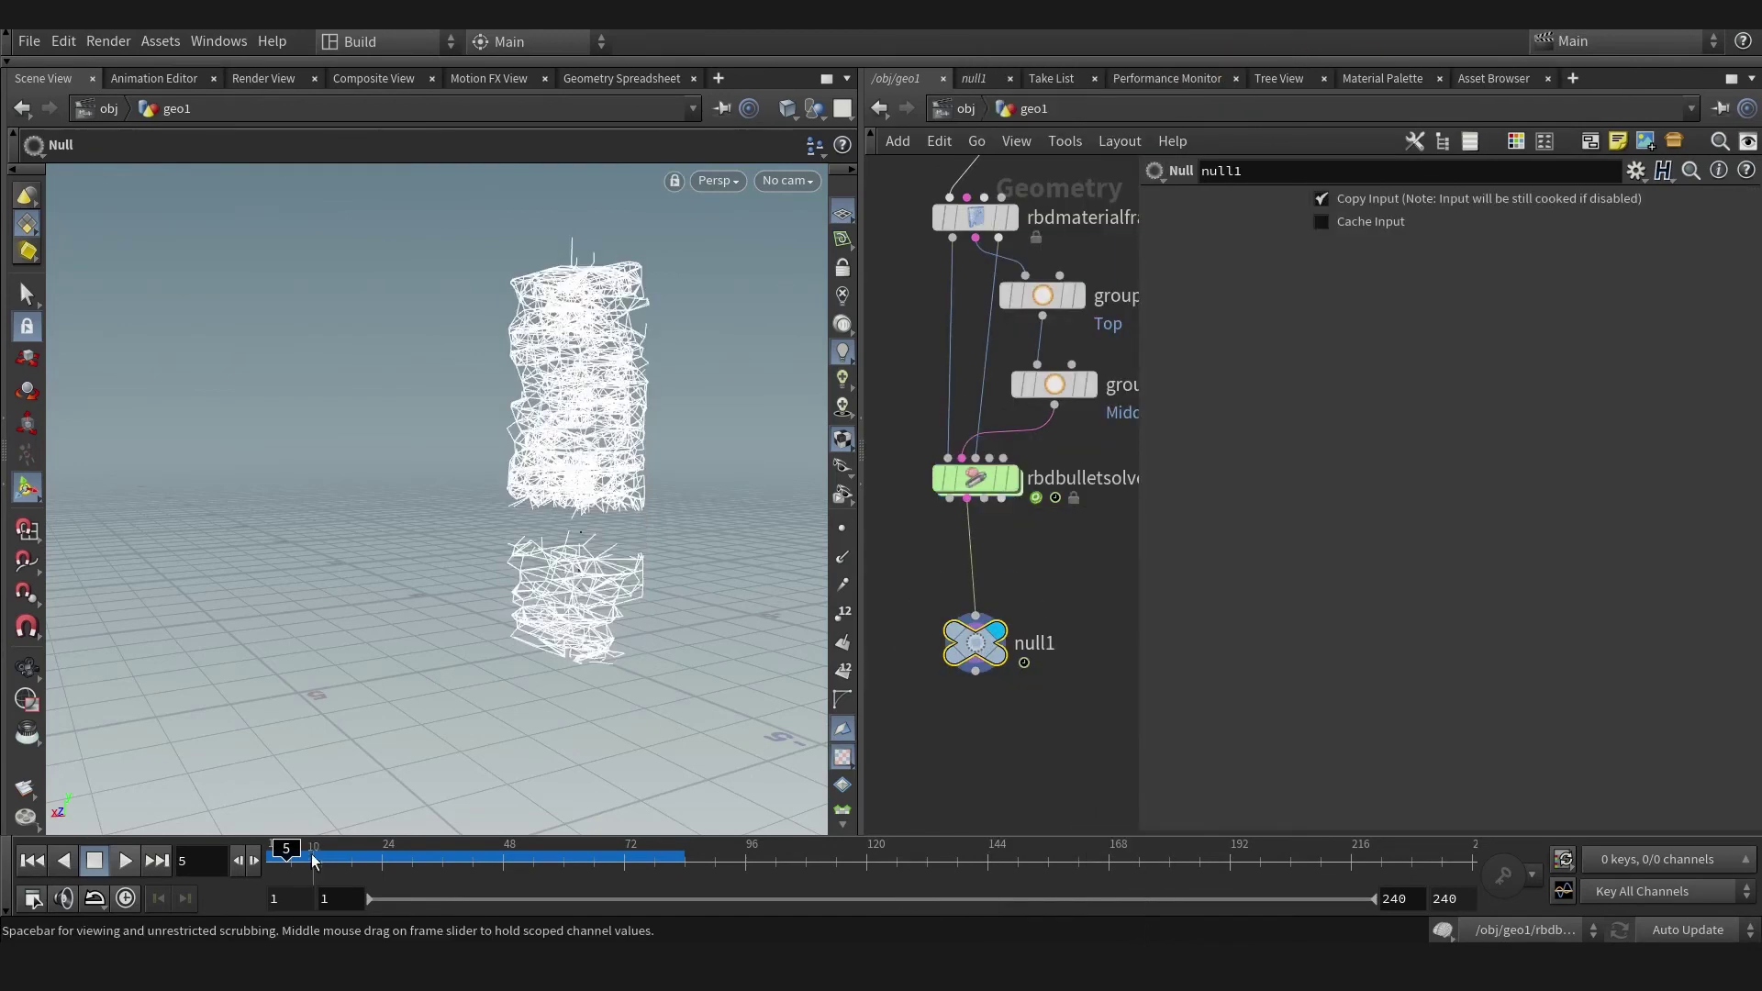
left_click_drag(255, 860, 550, 876)
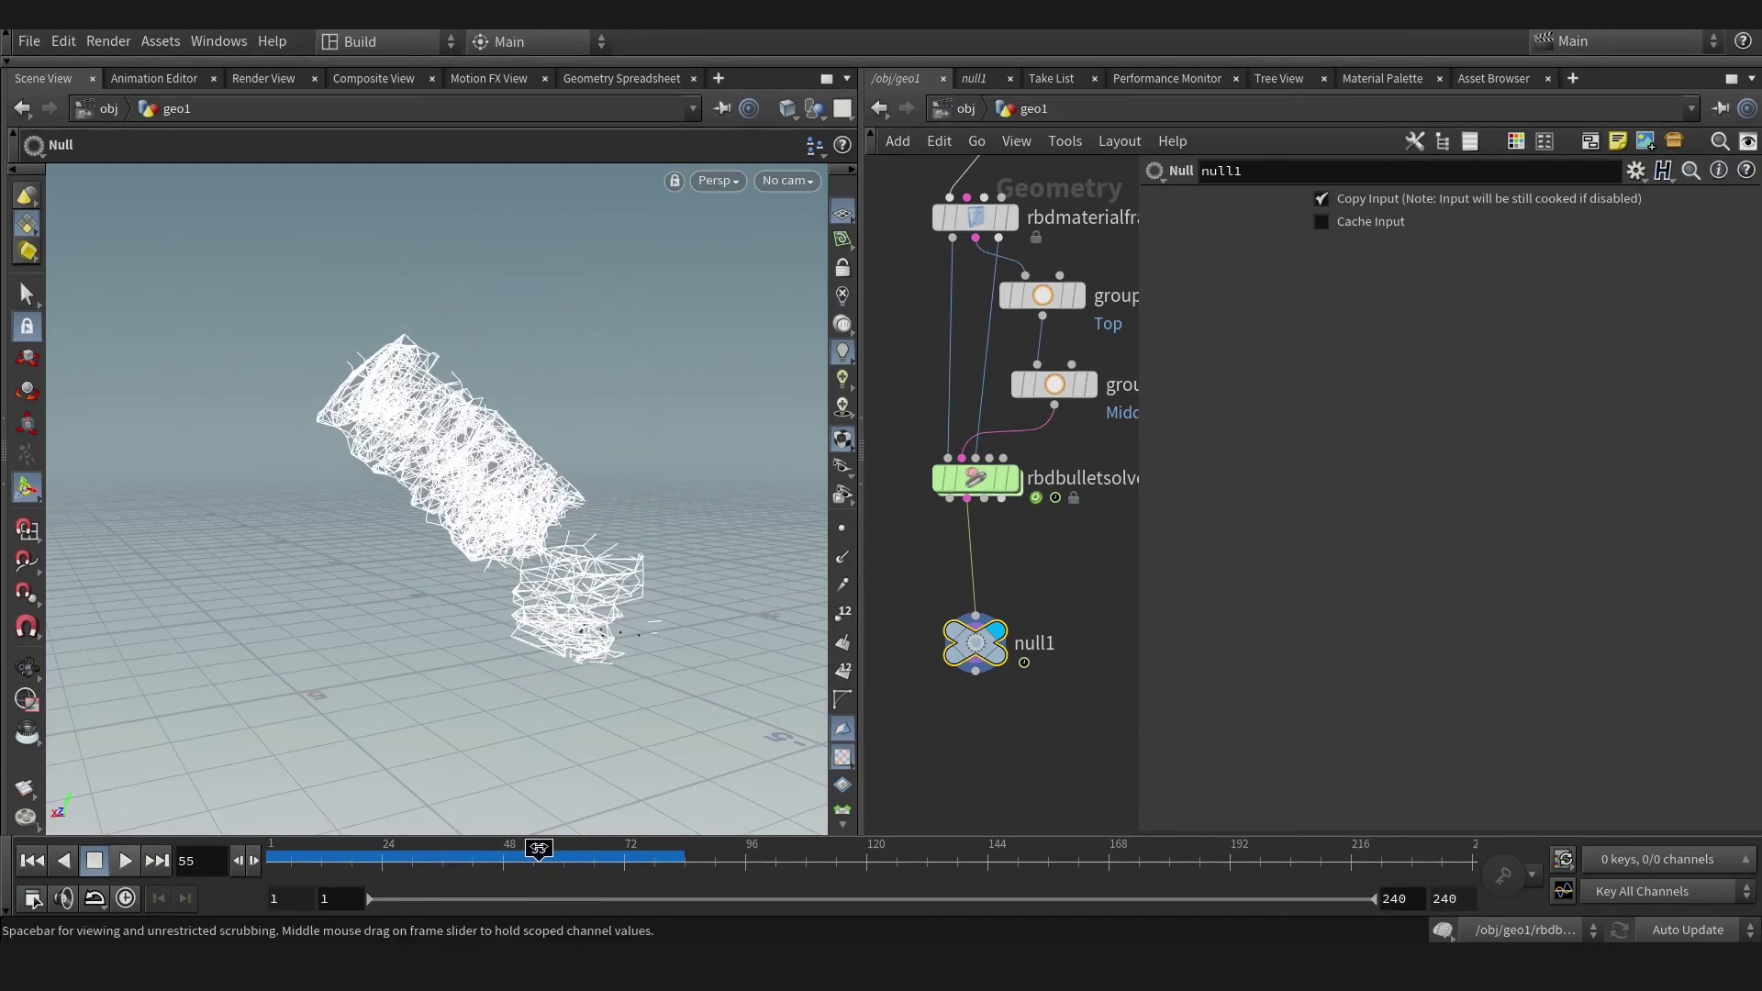
left_click_drag(583, 864, 275, 860)
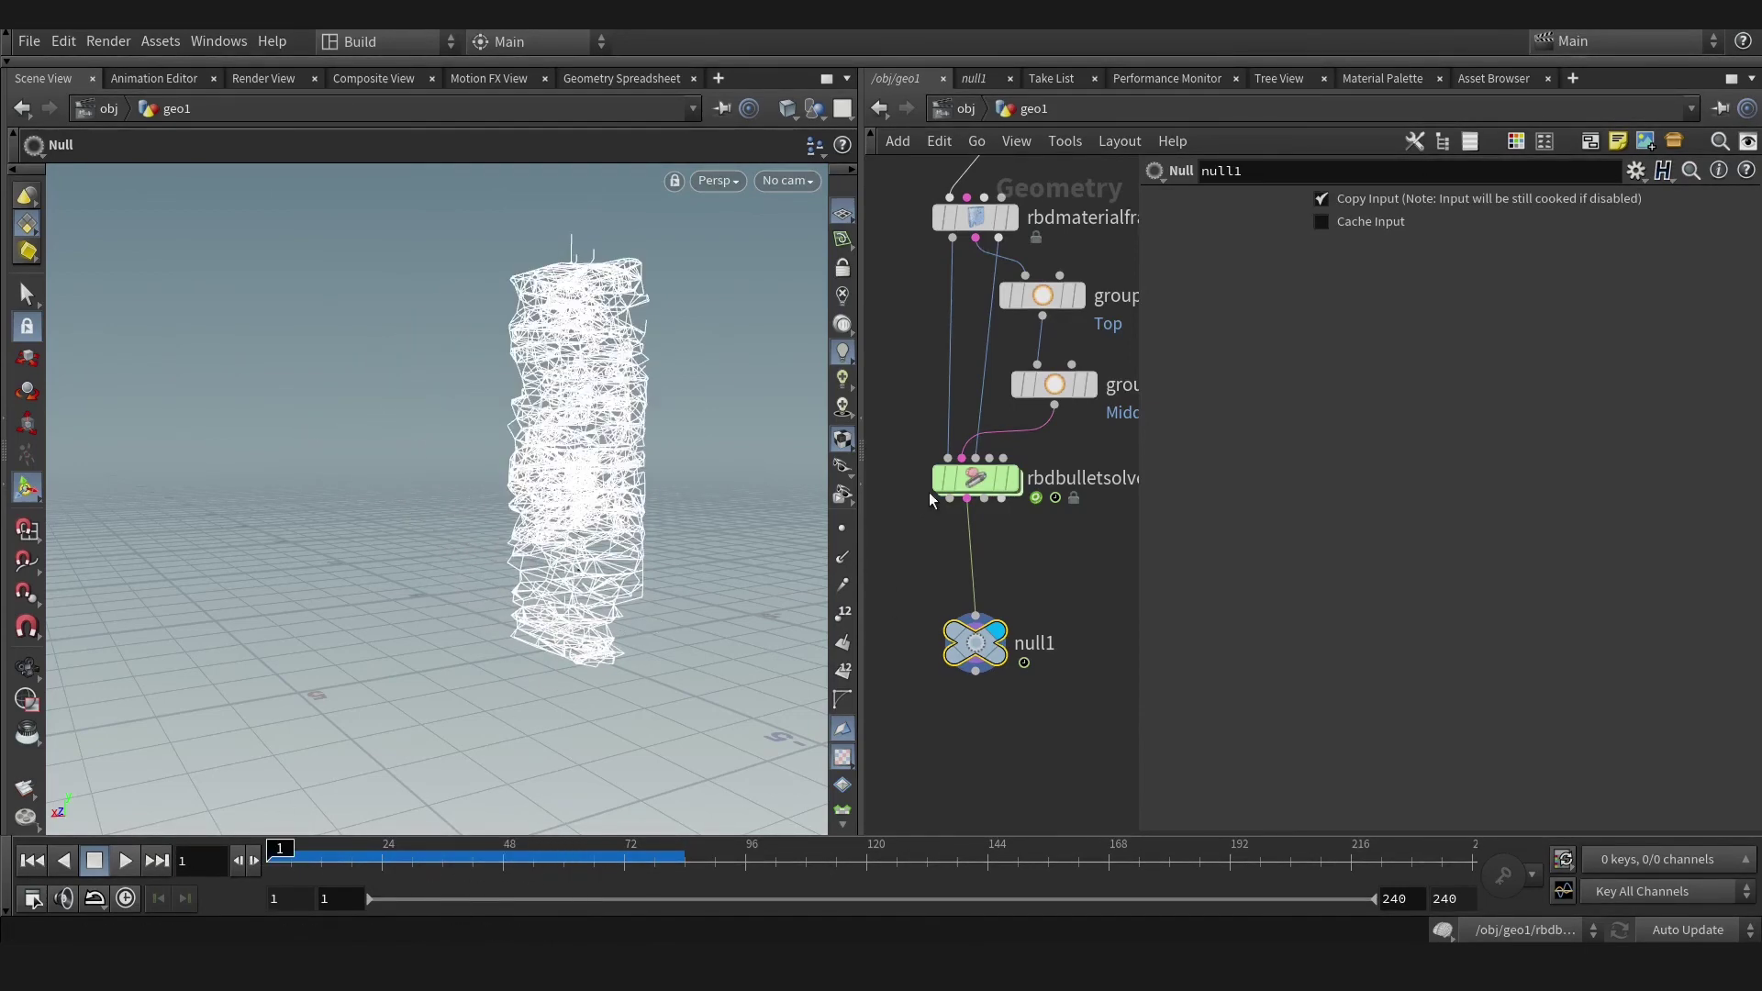